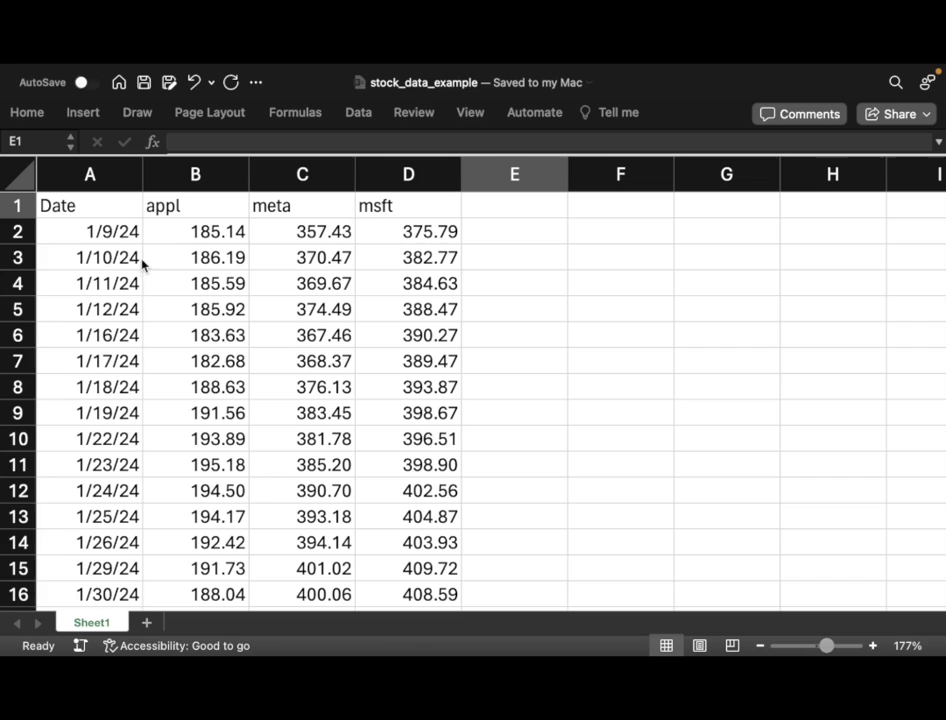
click(202, 236)
drag(200, 230, 232, 234)
drag(80, 238, 110, 232)
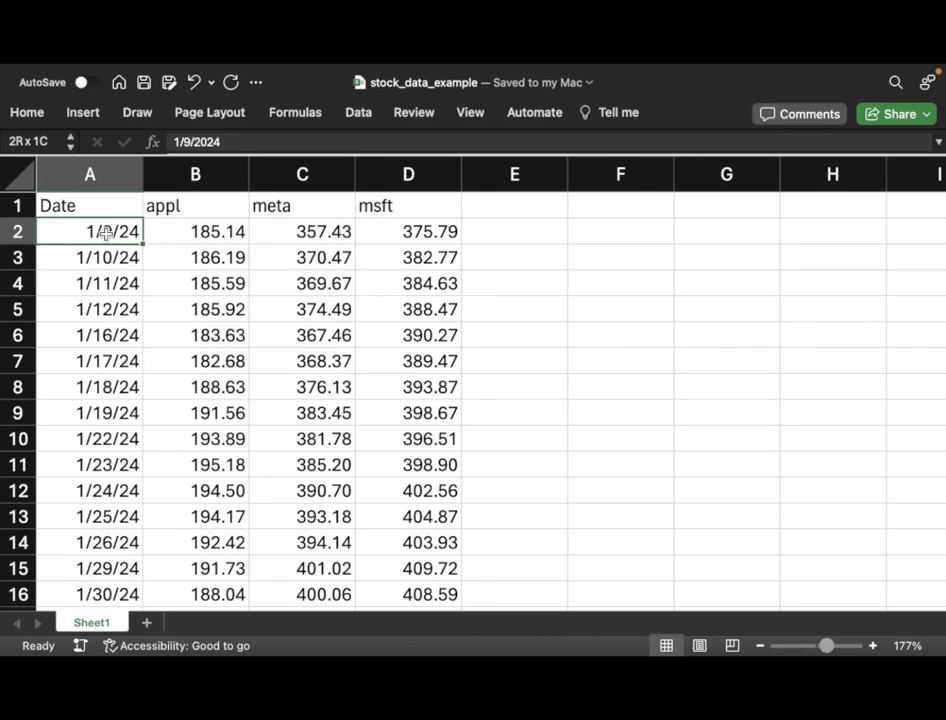
drag(168, 236, 268, 356)
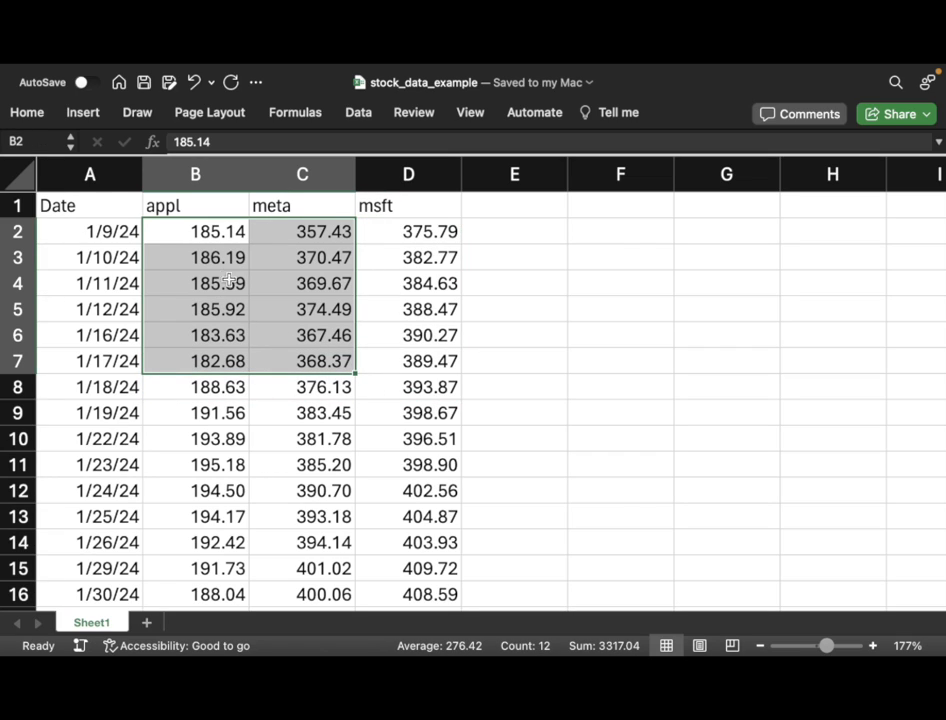
Insert a basic 2-D line chart of the Date and appl columns, using cells A1:B23
click(128, 208)
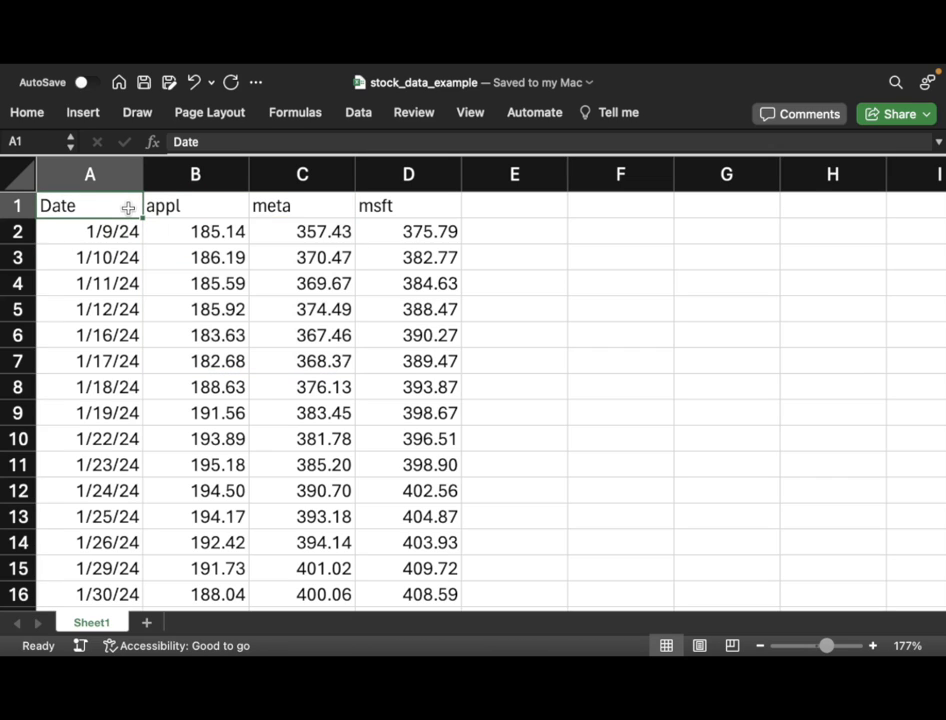
key(shift+Right)
key(ctrl+shift+Down)
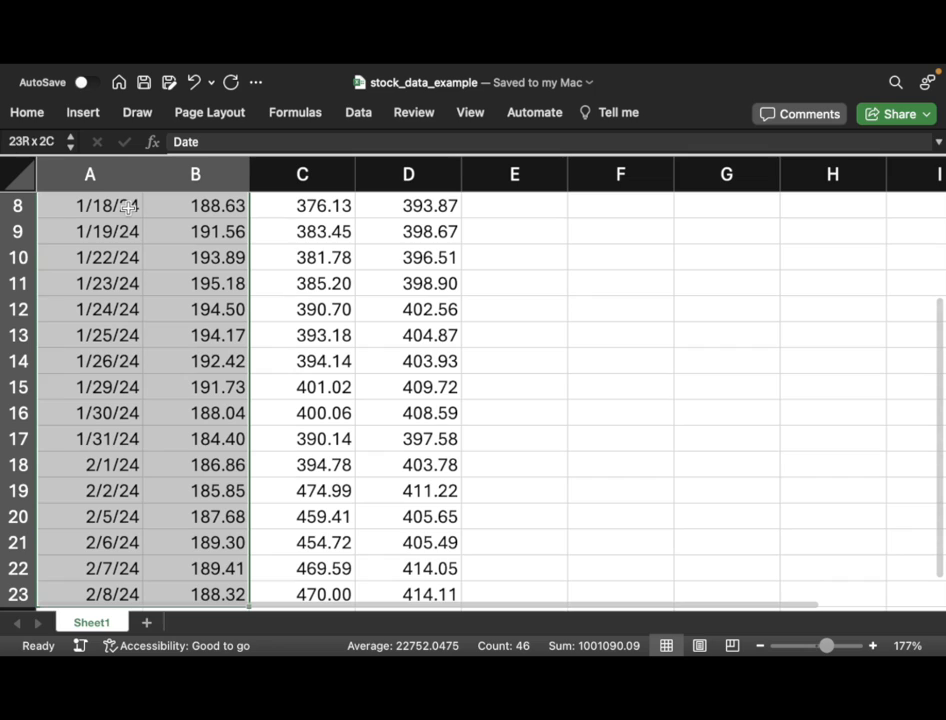
click(100, 119)
click(370, 157)
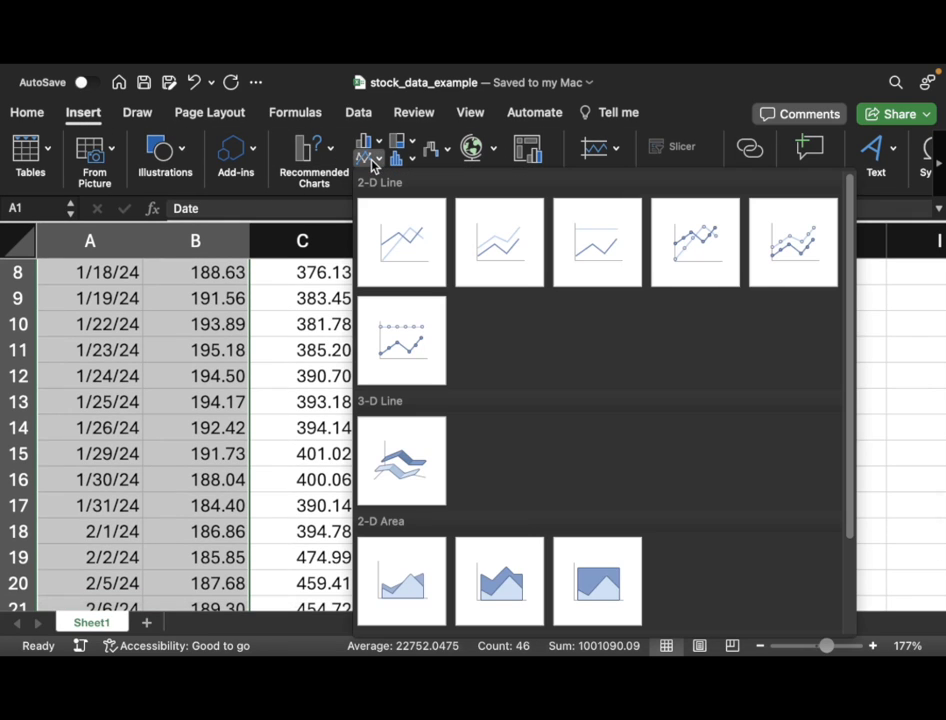
click(405, 233)
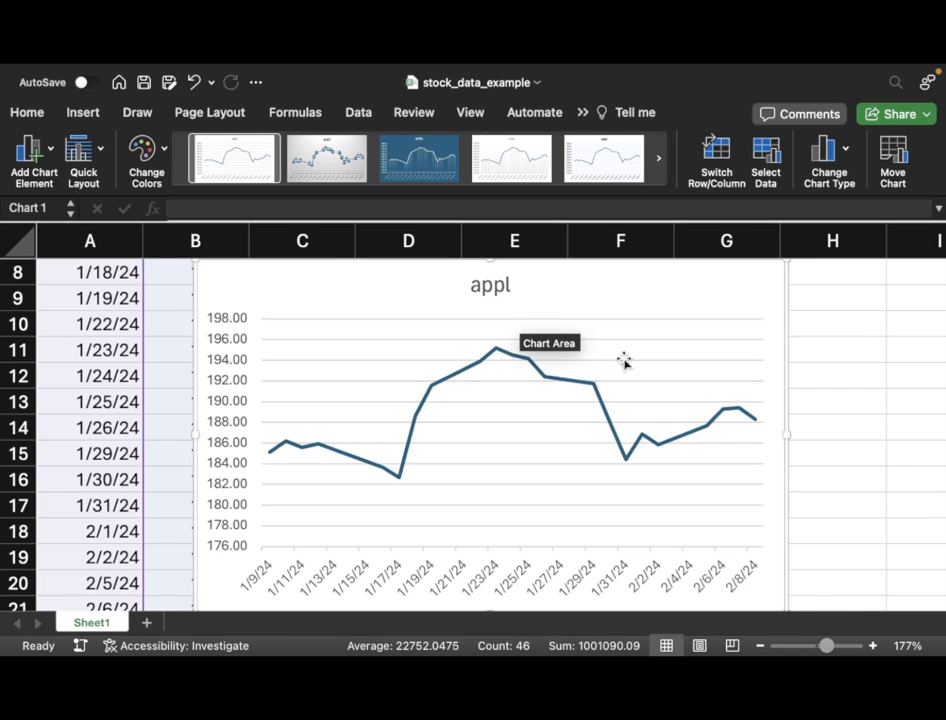
Move the appl line chart clear of the data, to the top rows of columns H to M
drag(826, 647, 815, 646)
drag(372, 258, 573, 262)
scroll(799, 472, up, 4)
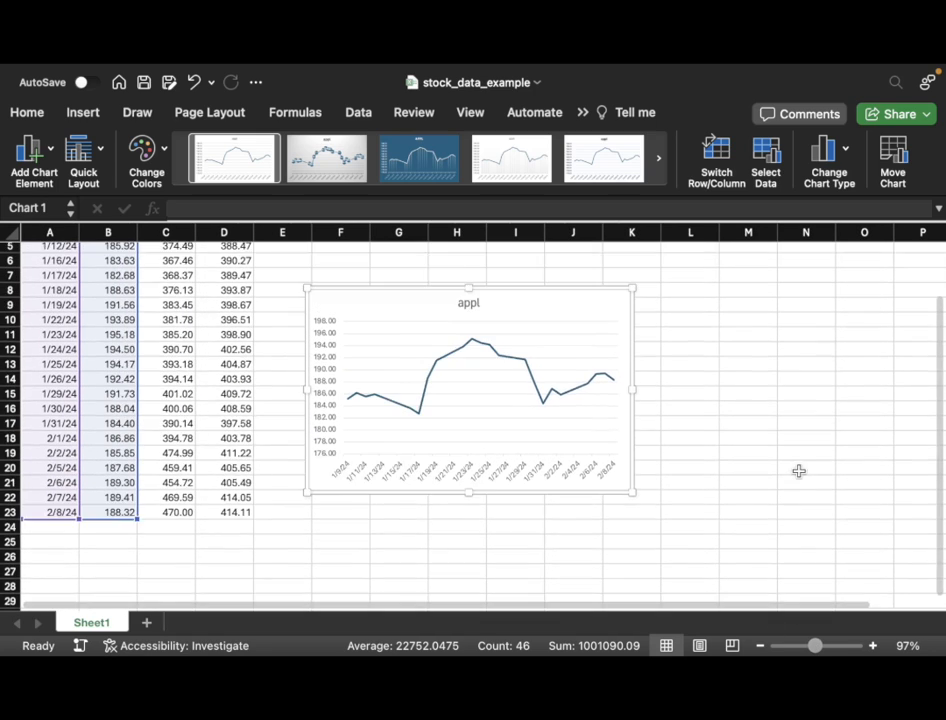
drag(540, 377, 704, 259)
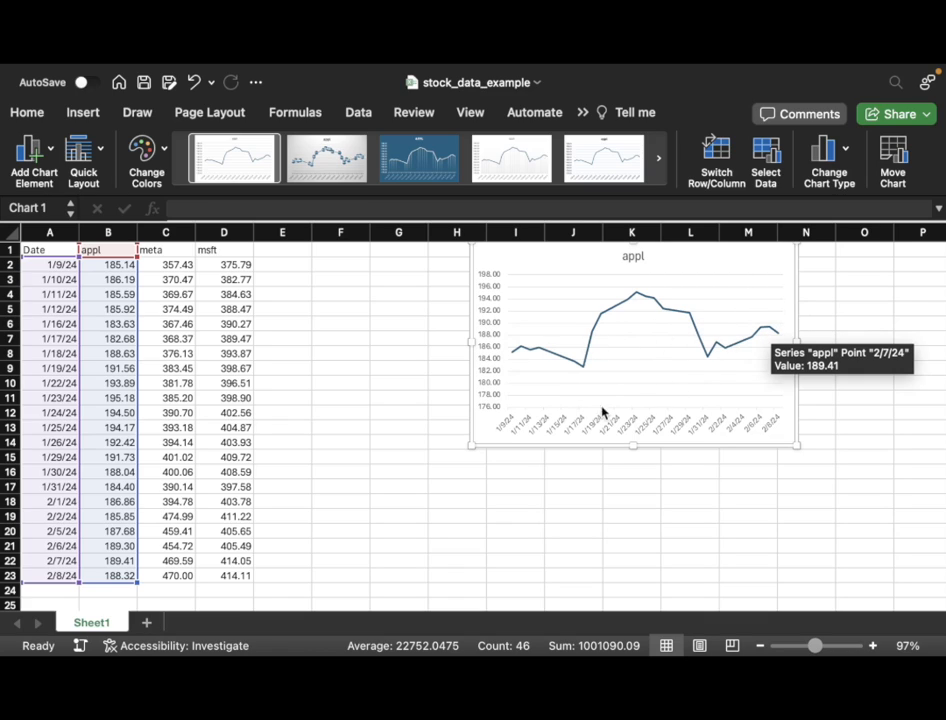
Enter the header diff(appl) in cell E1
click(281, 250)
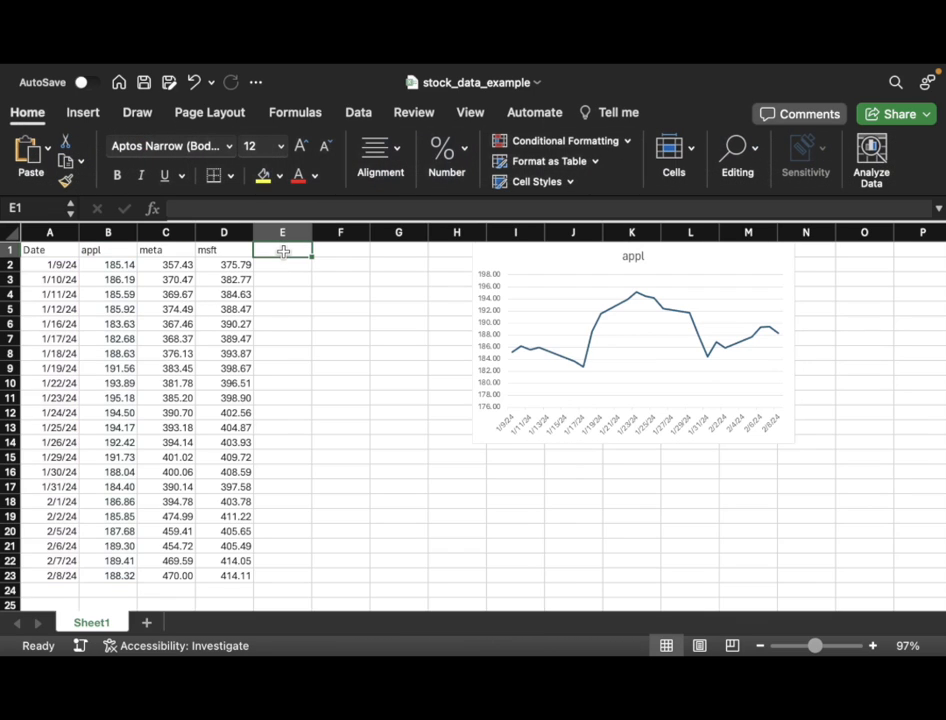
double_click(283, 252)
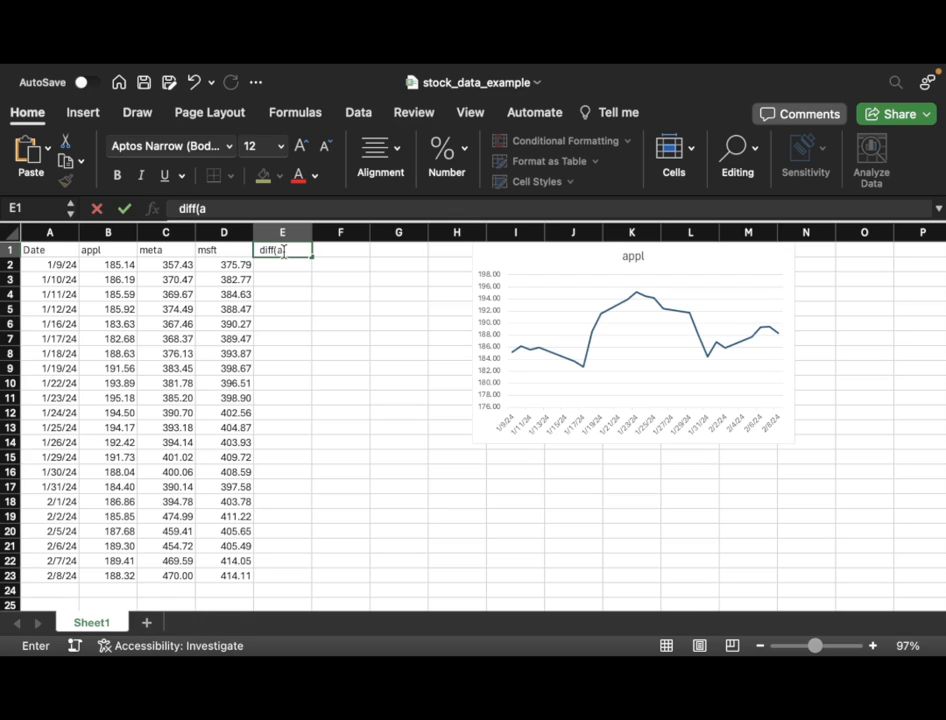
key(Return)
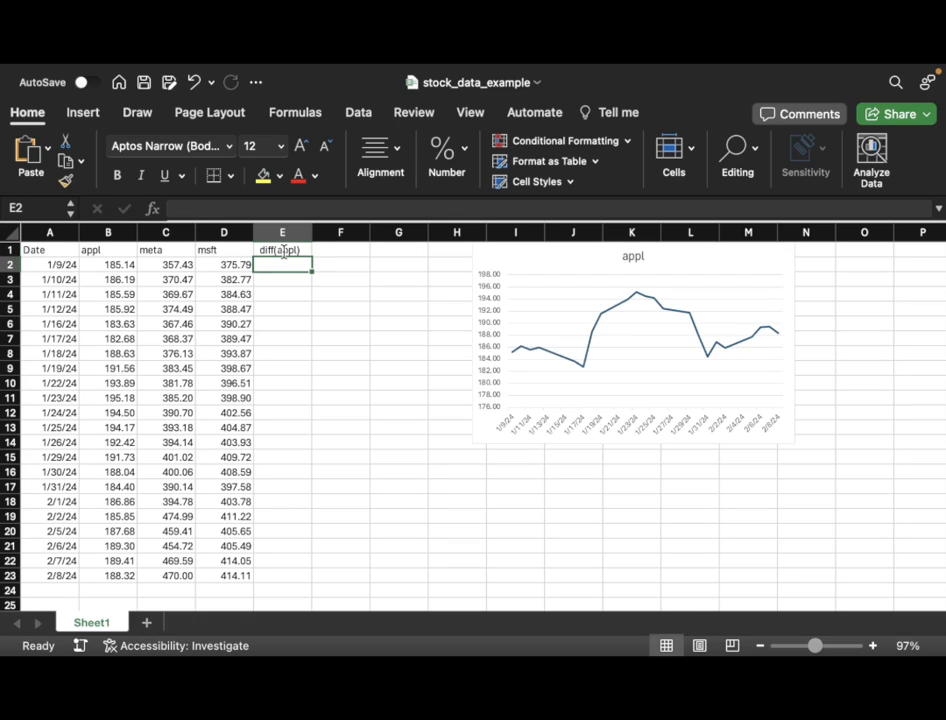
Enter the first-difference formula =b3-b2 in cell E3 and fill it down to E23
key(Down)
text(=)
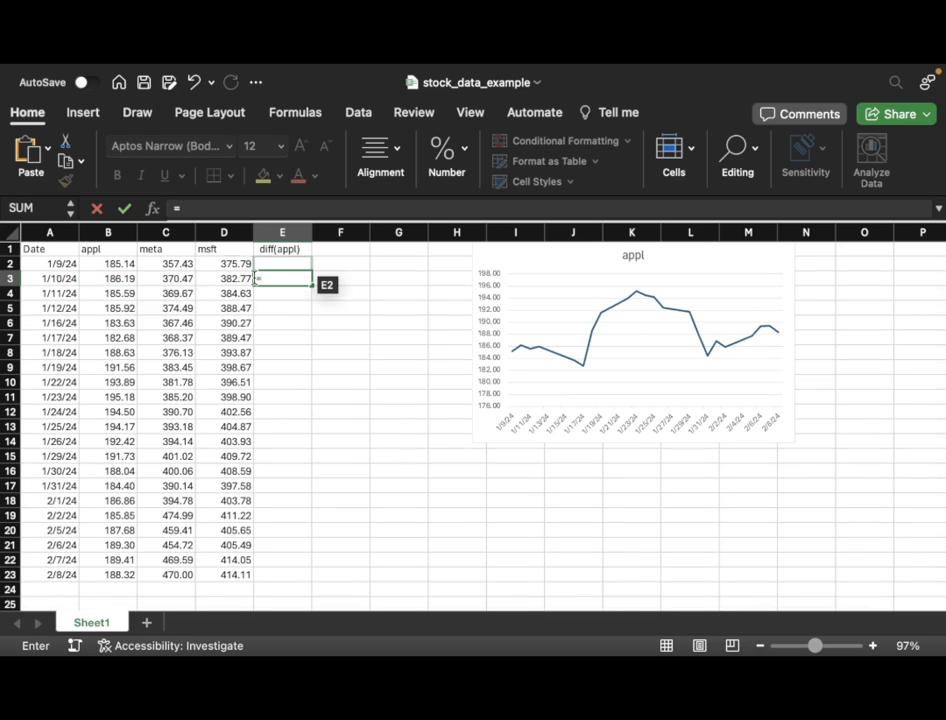
text(b3-b2)
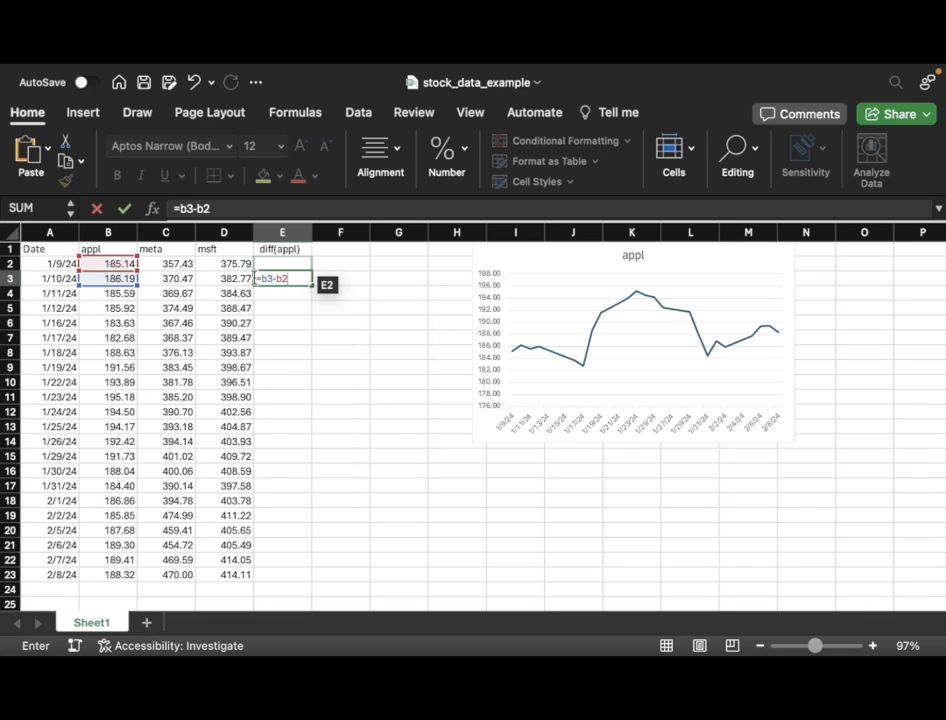
key(Return)
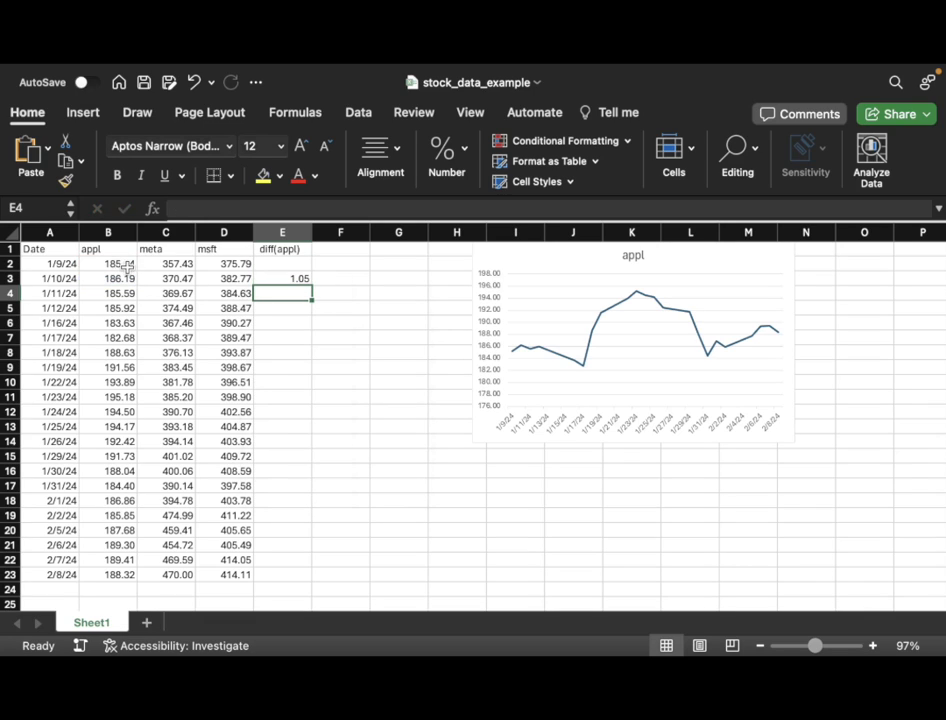
click(308, 277)
drag(311, 285, 306, 583)
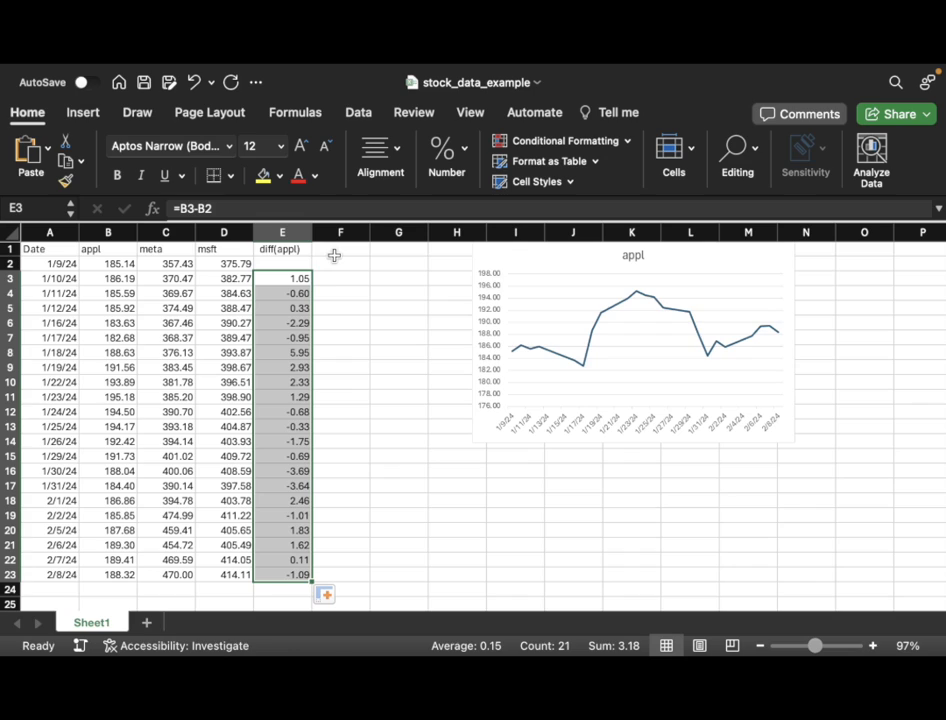
Insert a 2-D line chart from the data and narrow its plotted series to the diff(appl) column against Date
click(278, 250)
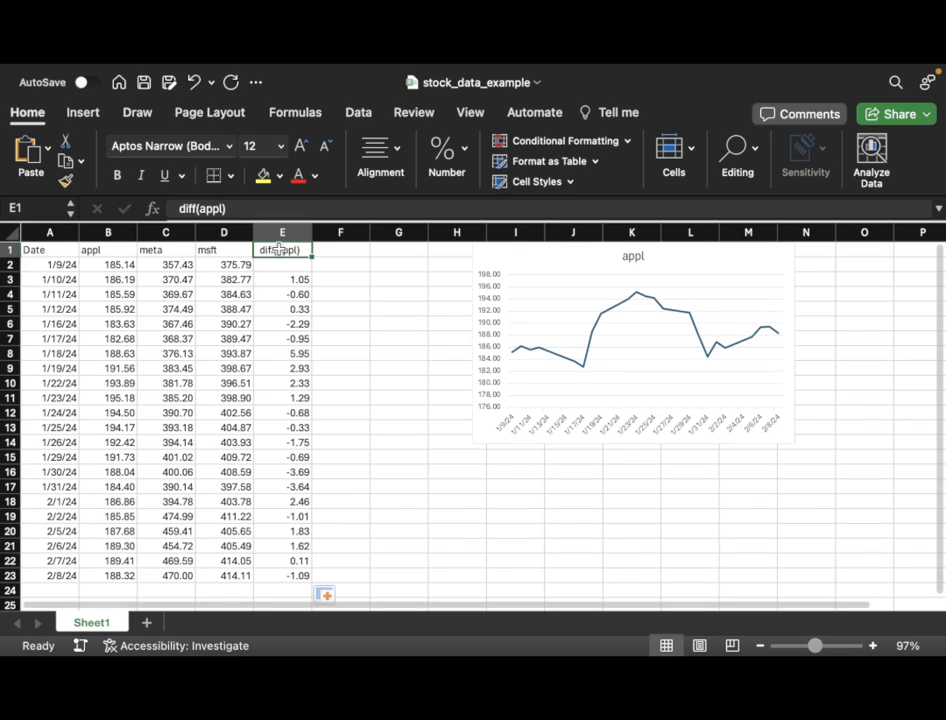
drag(278, 250, 282, 576)
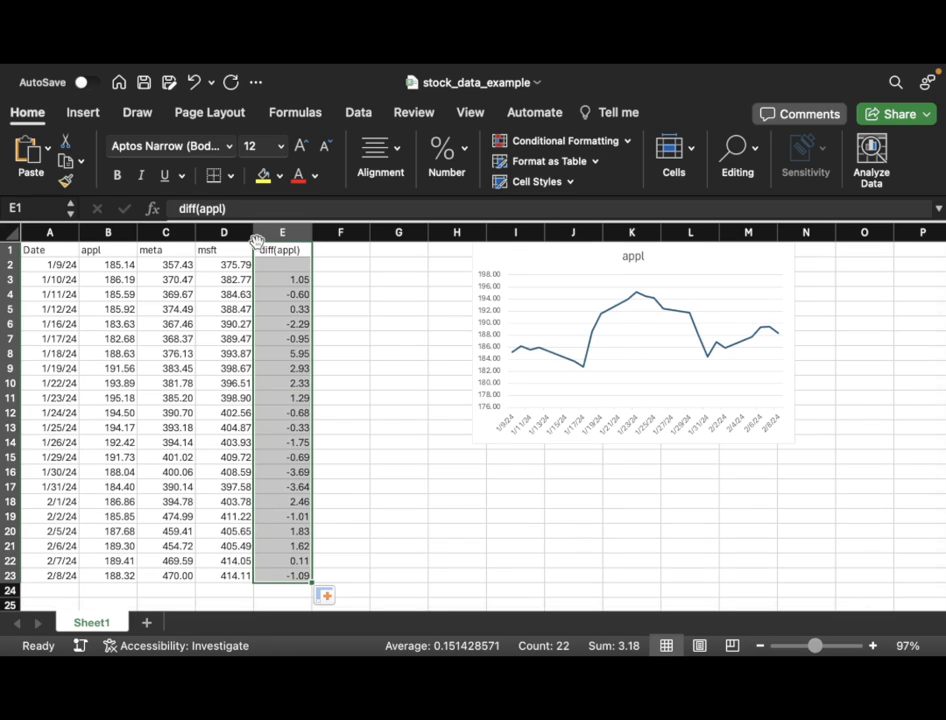
click(54, 251)
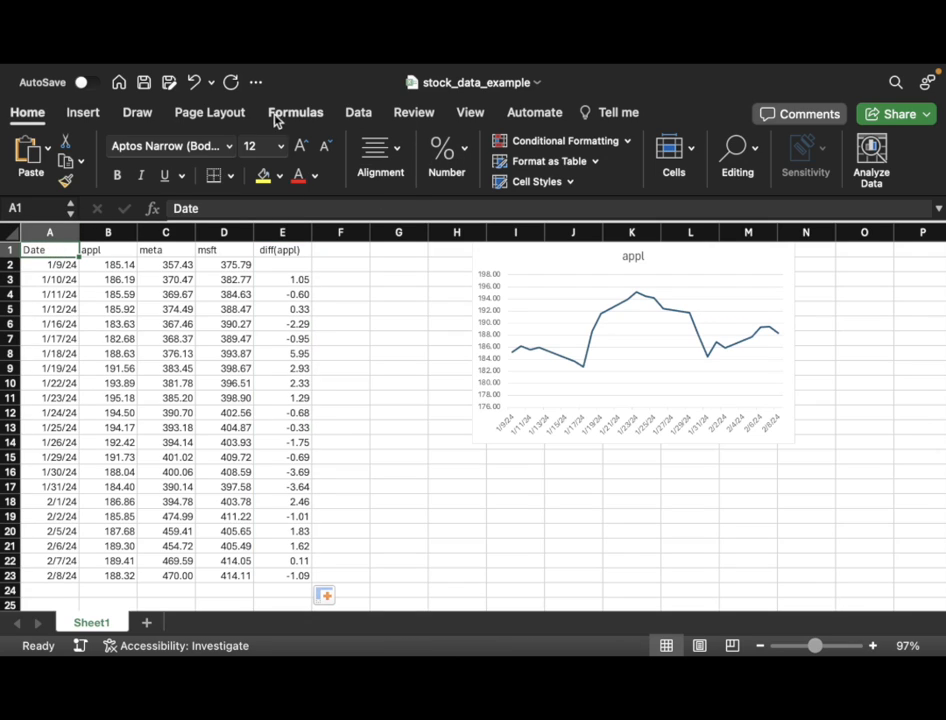
click(83, 112)
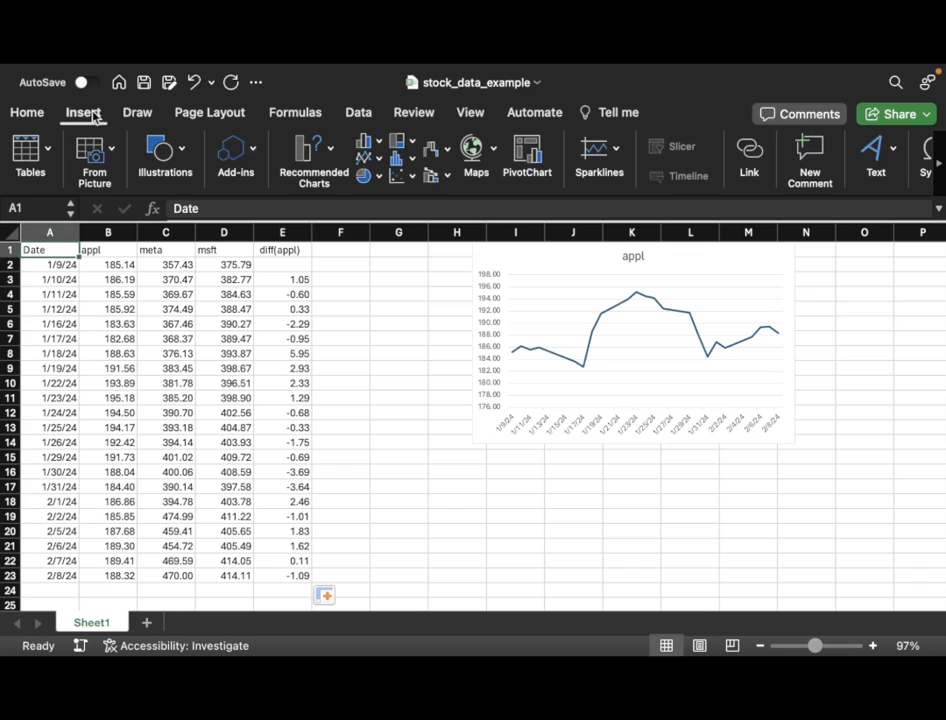
click(367, 158)
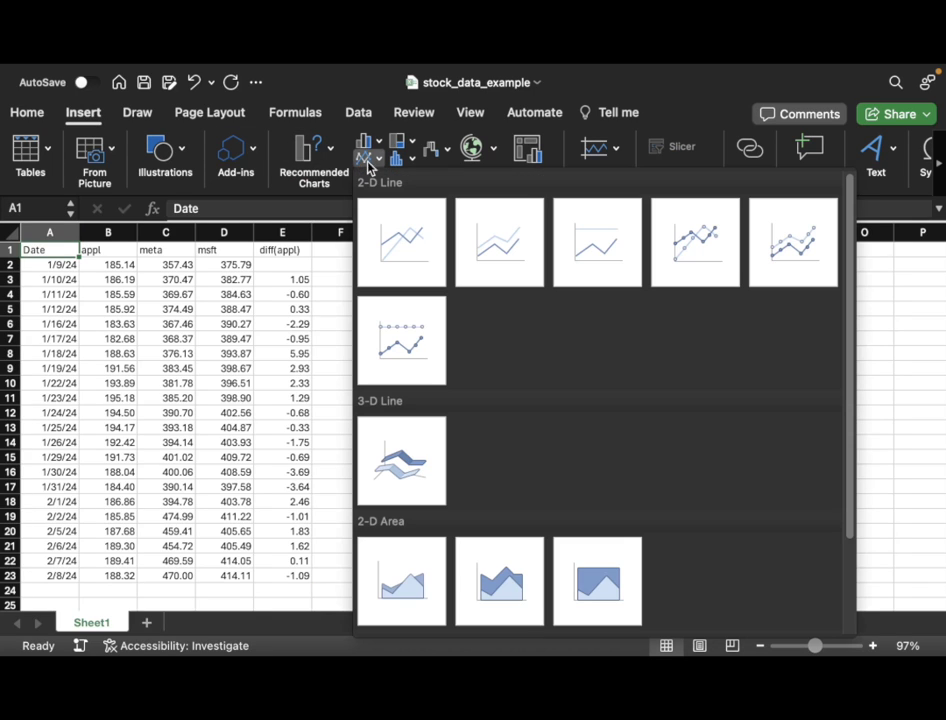
click(410, 237)
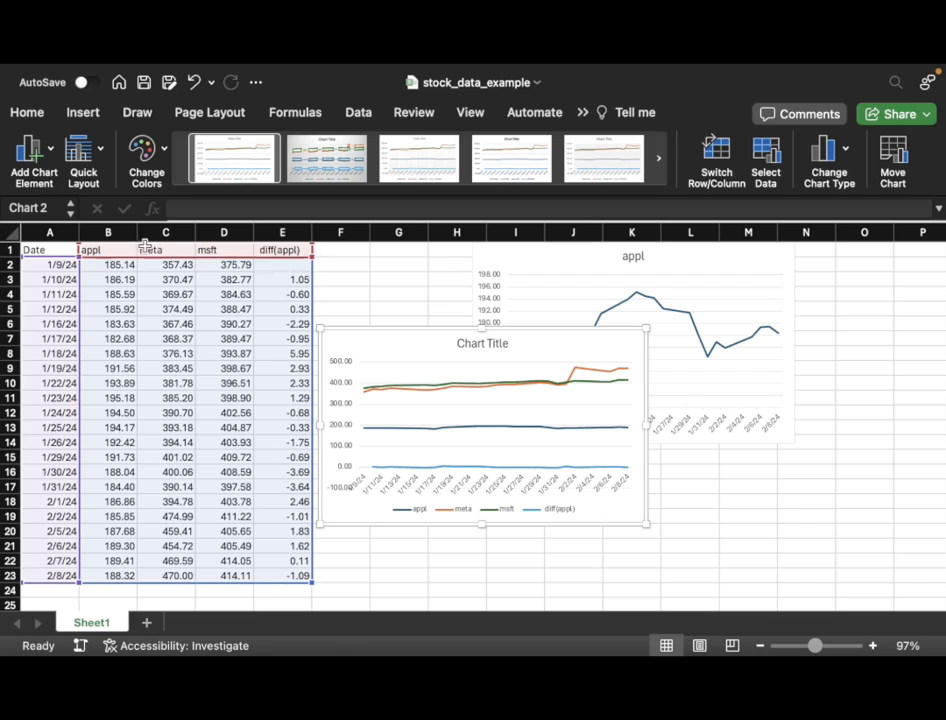
drag(86, 260, 260, 256)
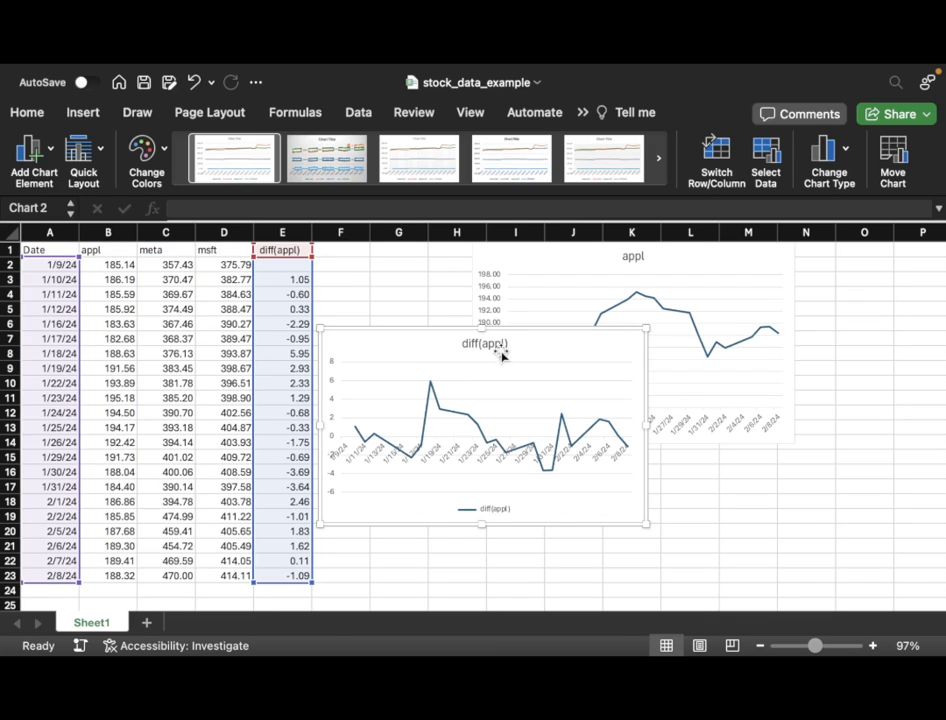
Arrange the appl chart and the diff(appl) chart side by side in the empty columns next to the data
click(424, 294)
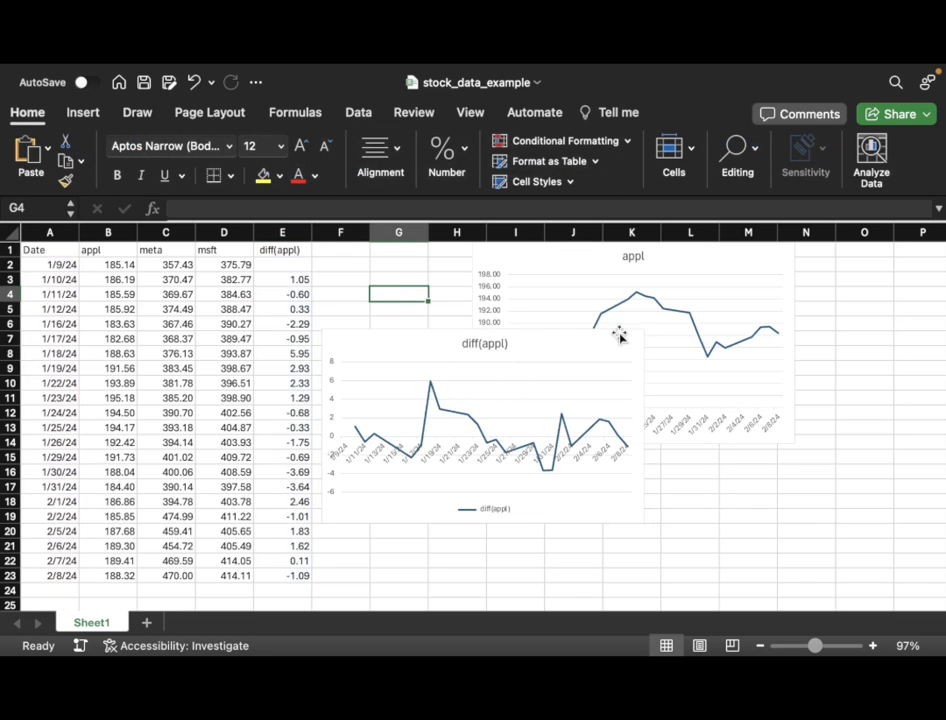
drag(583, 258, 480, 258)
click(363, 382)
drag(363, 382, 726, 260)
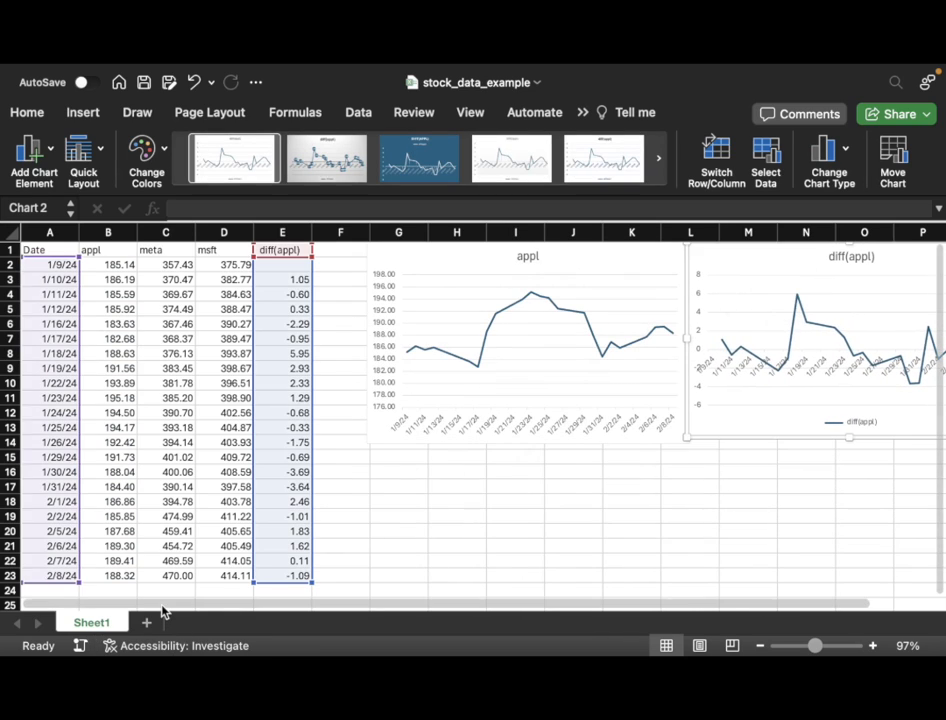
drag(163, 606, 283, 608)
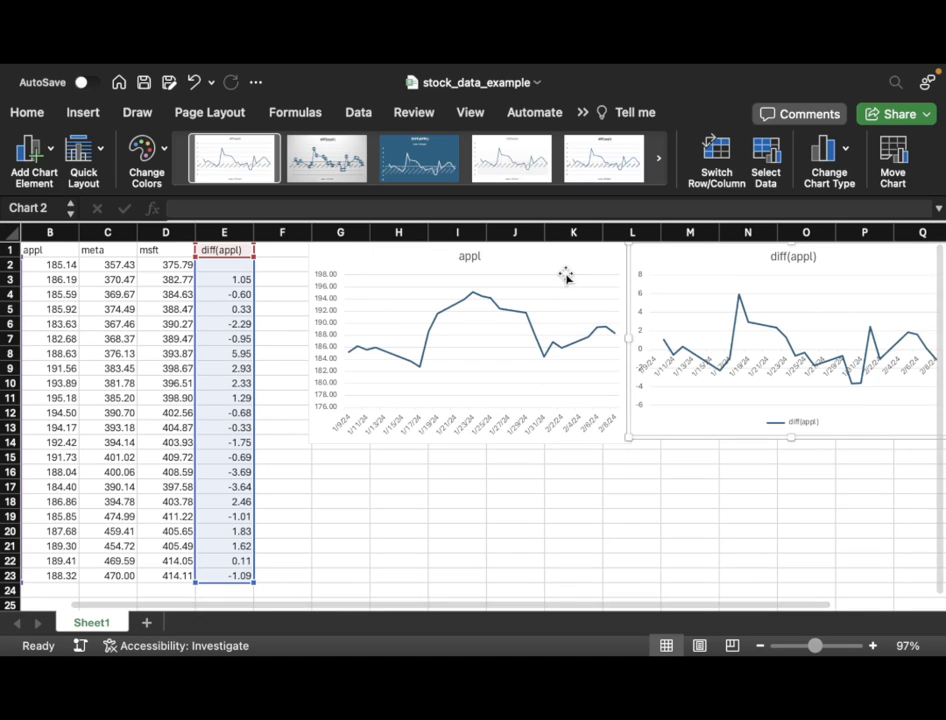
drag(566, 274, 532, 268)
mouse_move(739, 268)
mouse_down()
mouse_move(714, 272)
mouse_move(730, 274)
mouse_up()
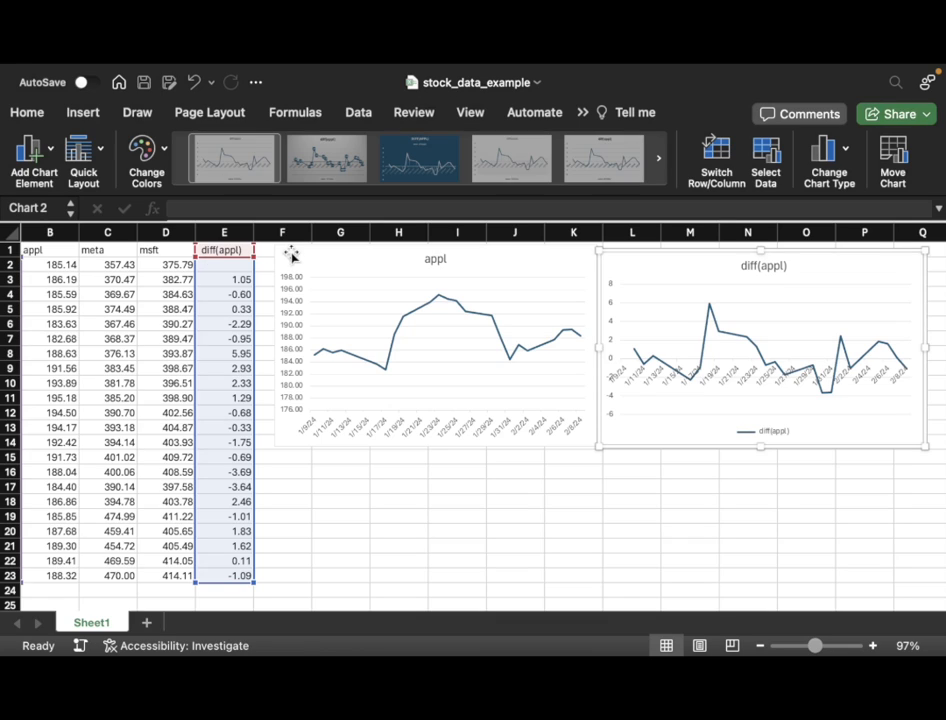
Delete both the appl chart and the diff(appl) chart from the sheet
click(289, 253)
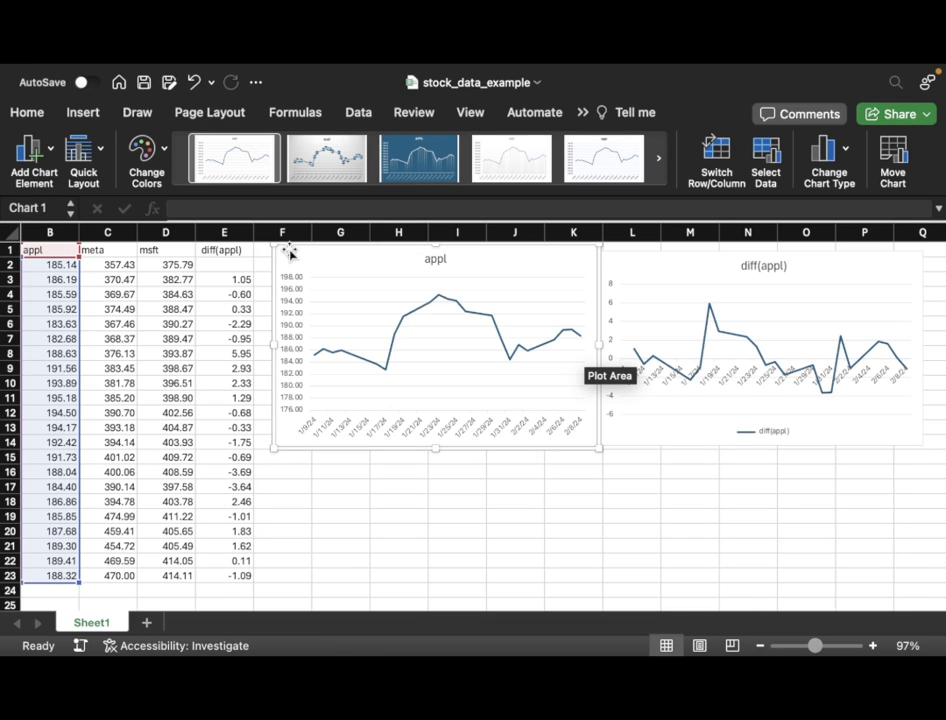
key(Delete)
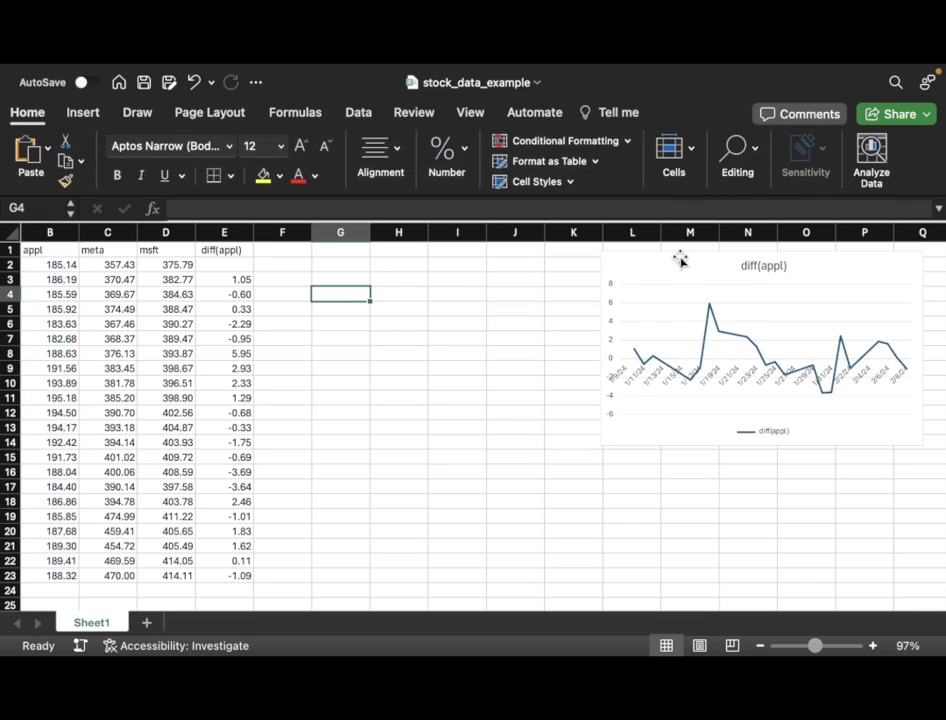
click(683, 262)
key(Delete)
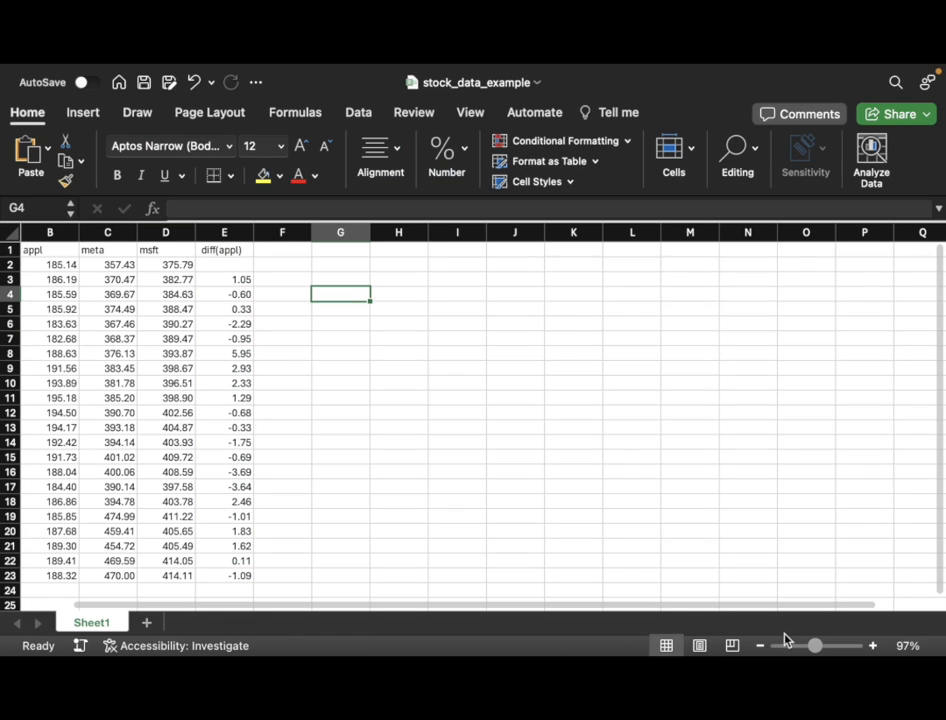
scroll(739, 612, left, 2)
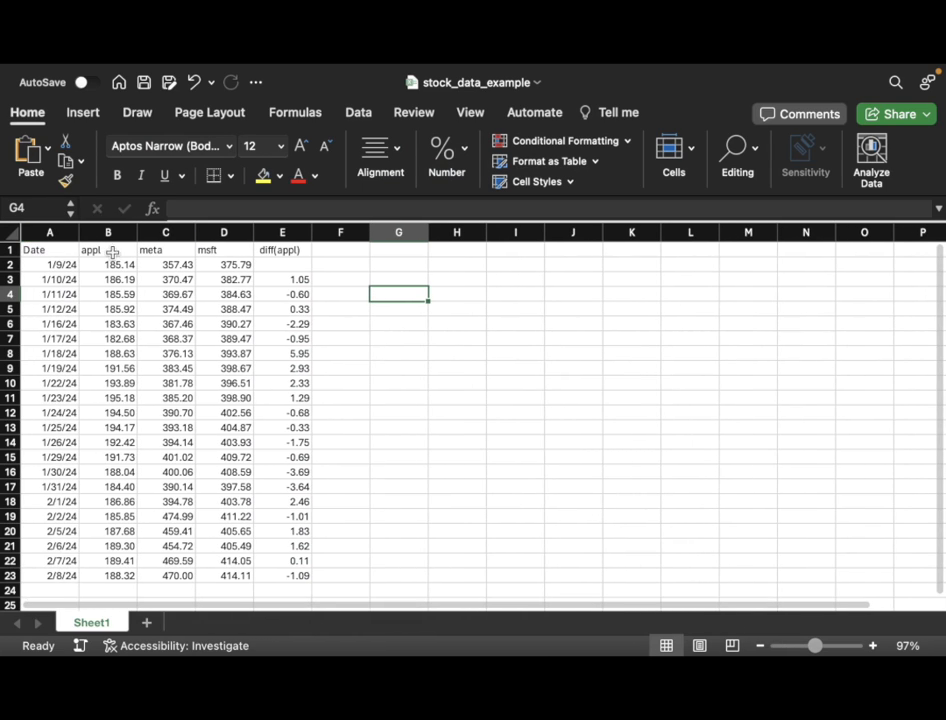
drag(110, 264, 219, 576)
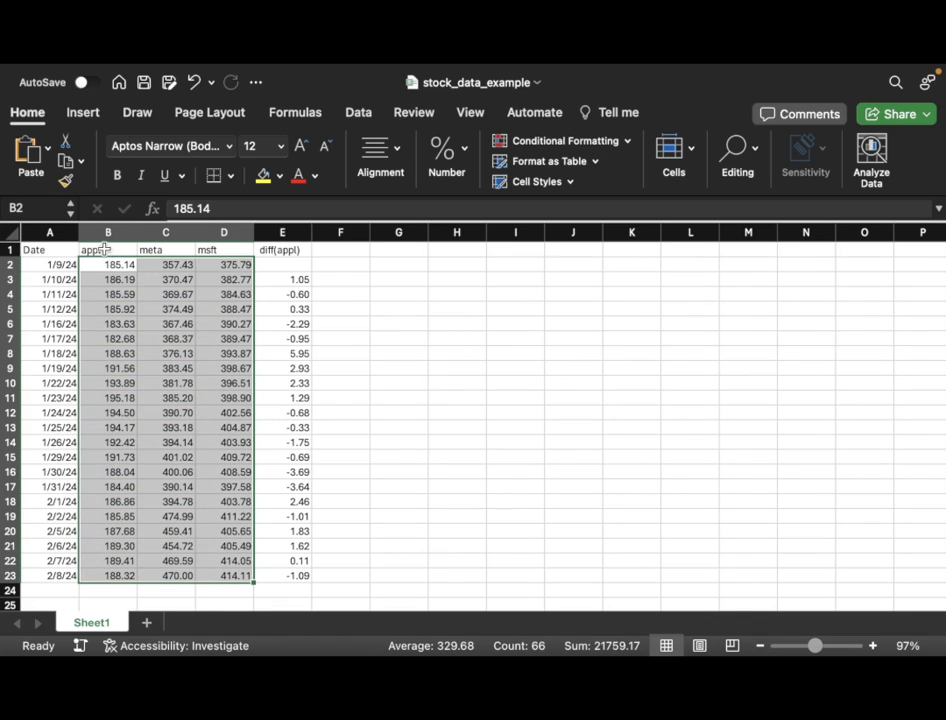
drag(104, 250, 207, 571)
Enter the headers diff(meta) in cell F1 and diff(msft) in cell G1
click(345, 250)
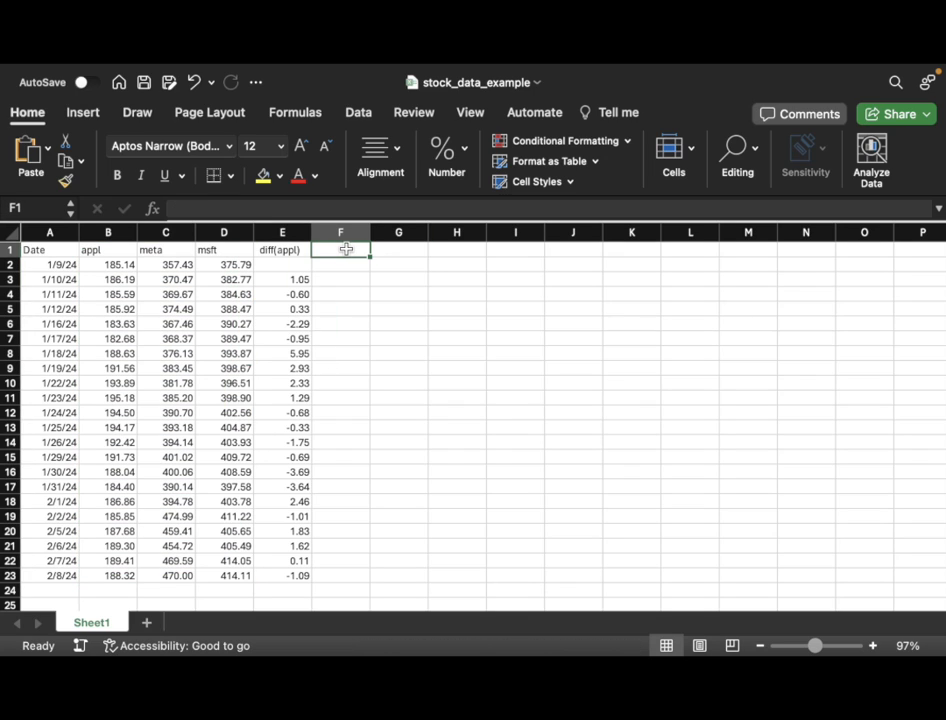
text(diff()
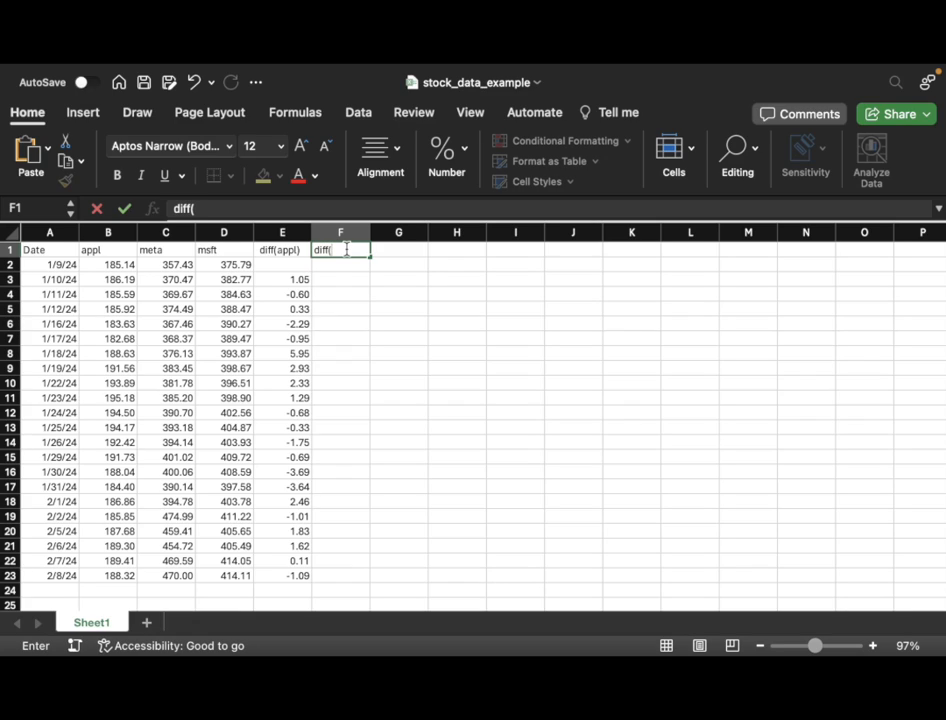
text(meta))
key(Tab)
text(di)
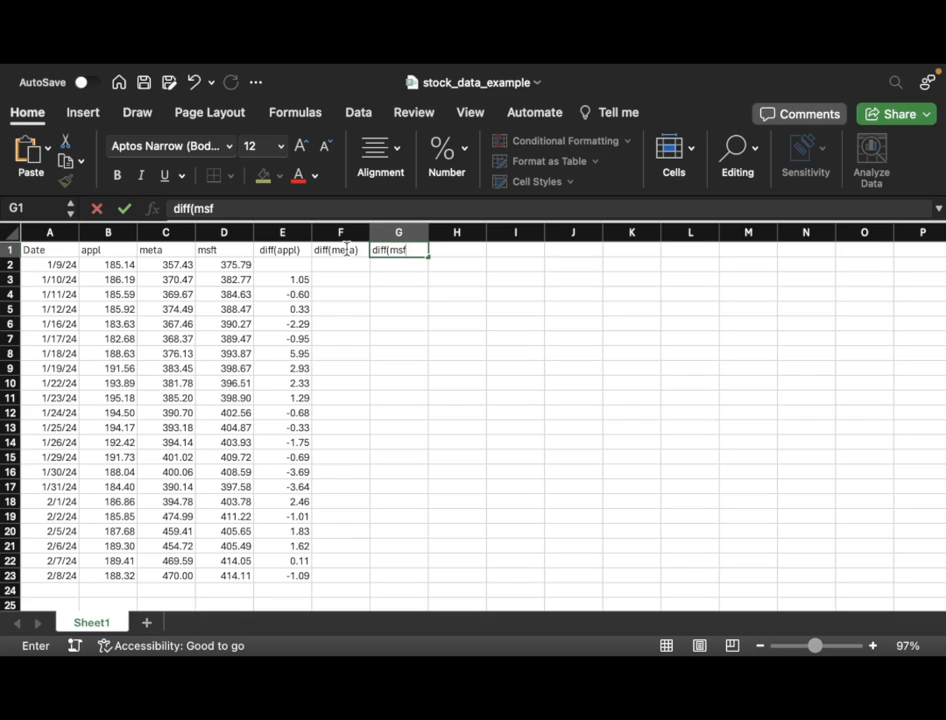
text(ff(msft))
key(Return)
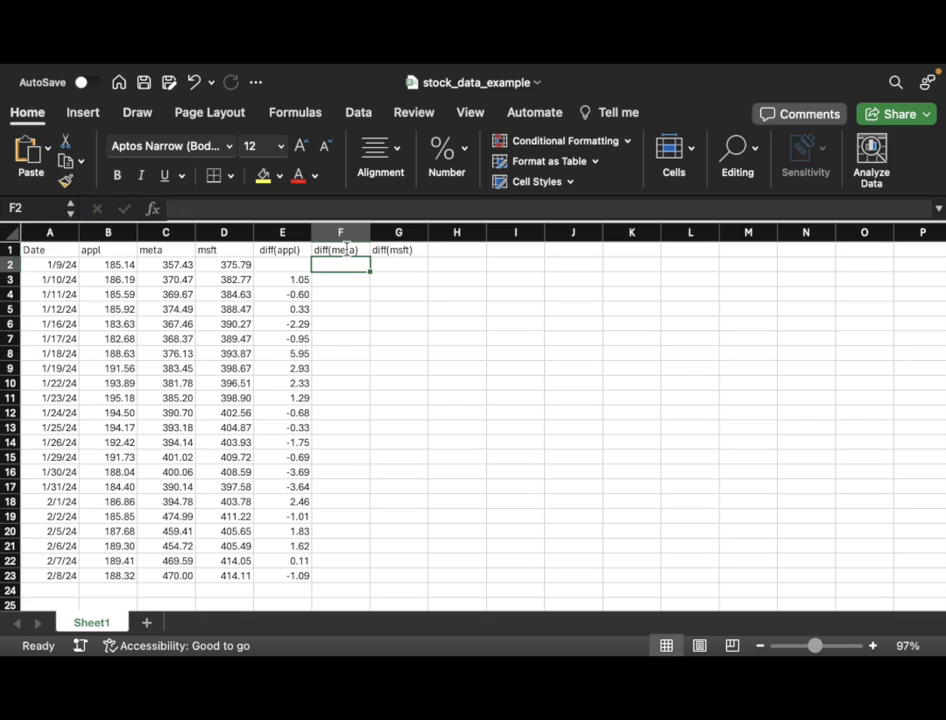
Copy the difference formula from cell E3 across to F3 and G3, and fill both columns down to row 23
click(297, 280)
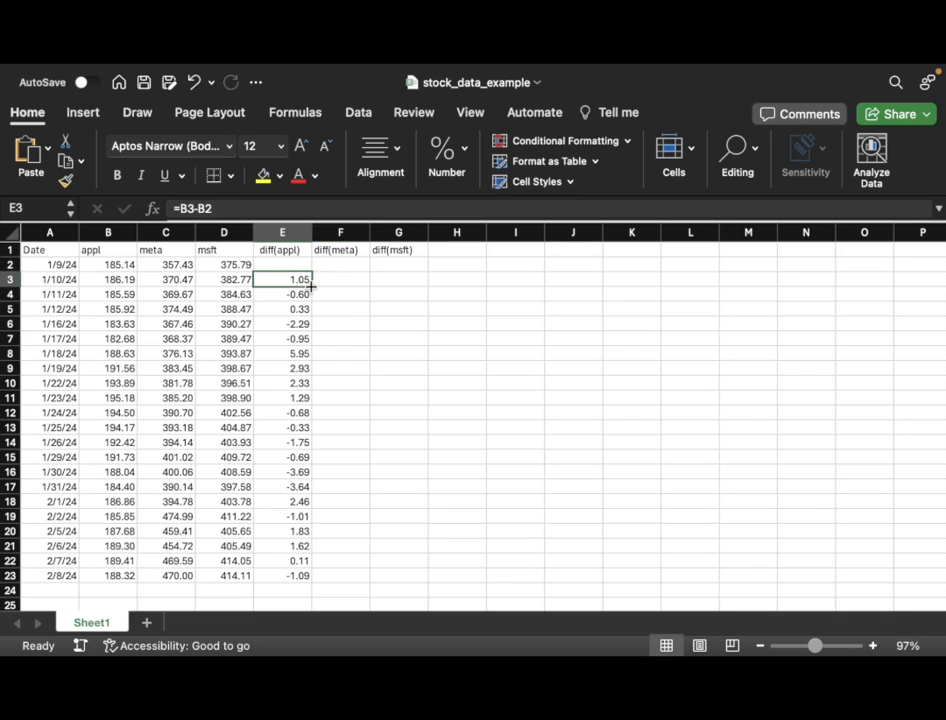
drag(311, 286, 428, 280)
click(389, 302)
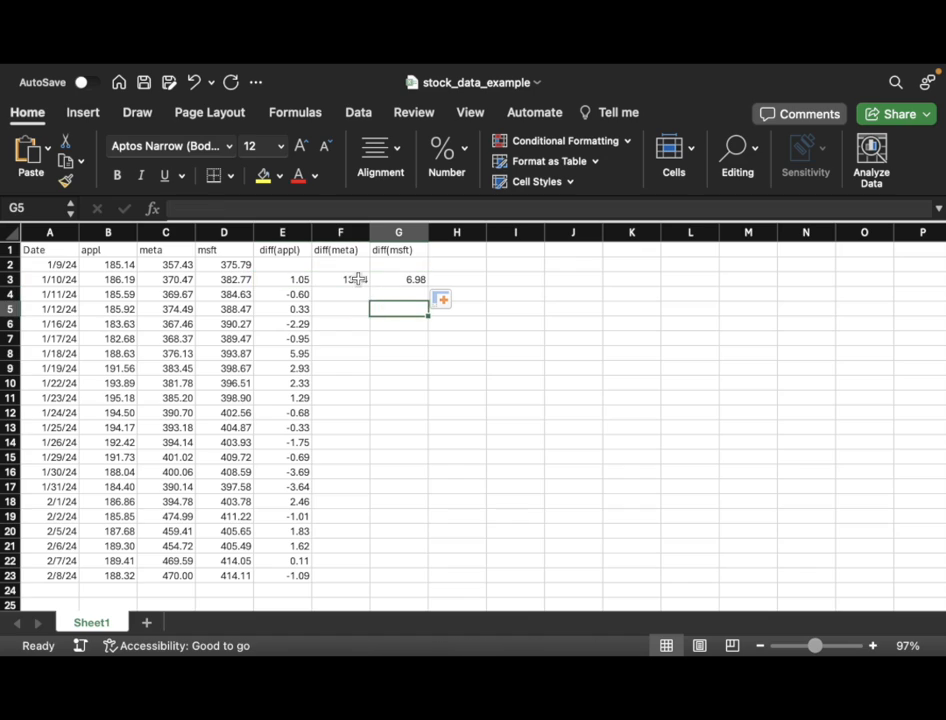
drag(358, 279, 415, 576)
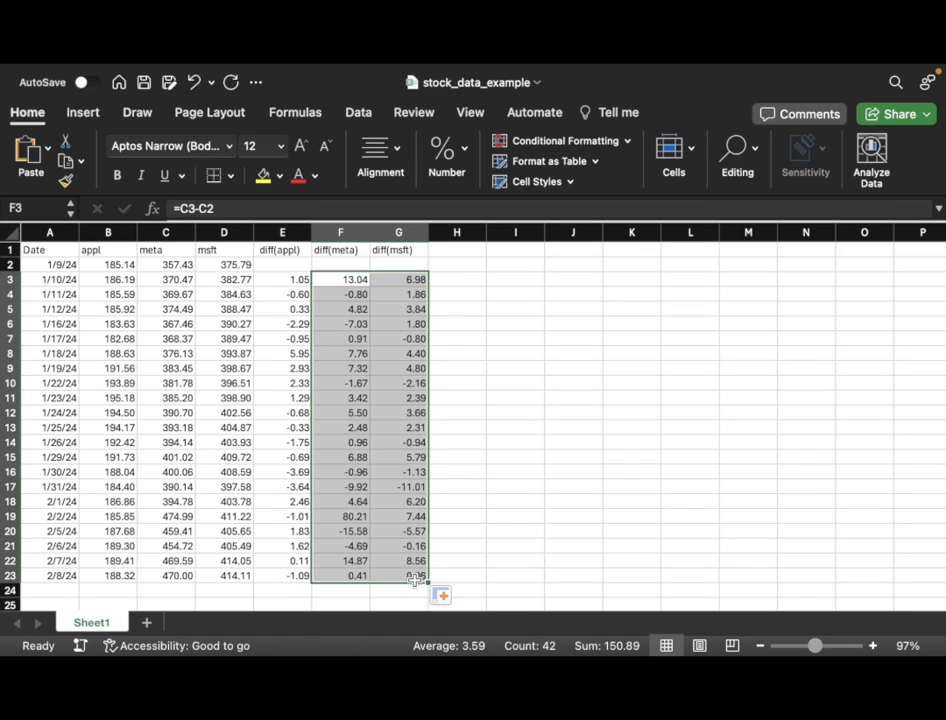
click(354, 294)
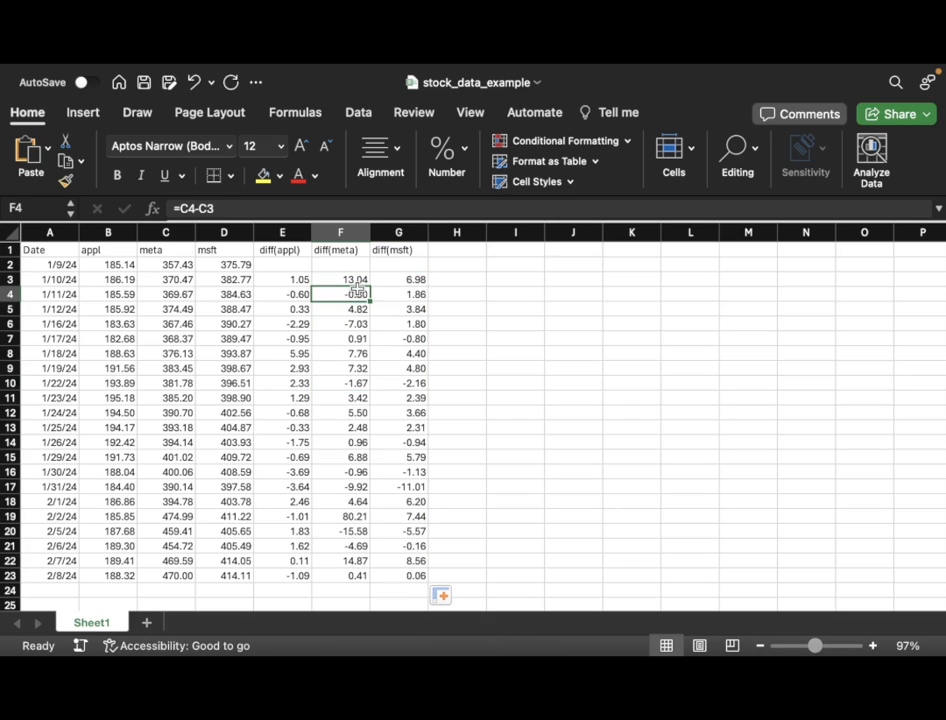
click(169, 208)
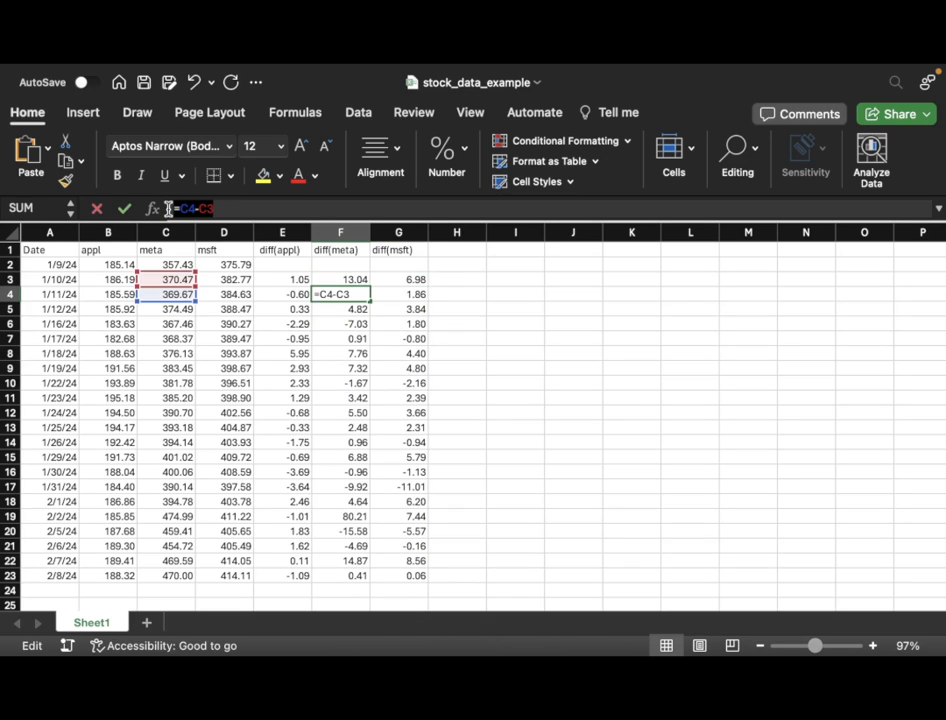
click(405, 294)
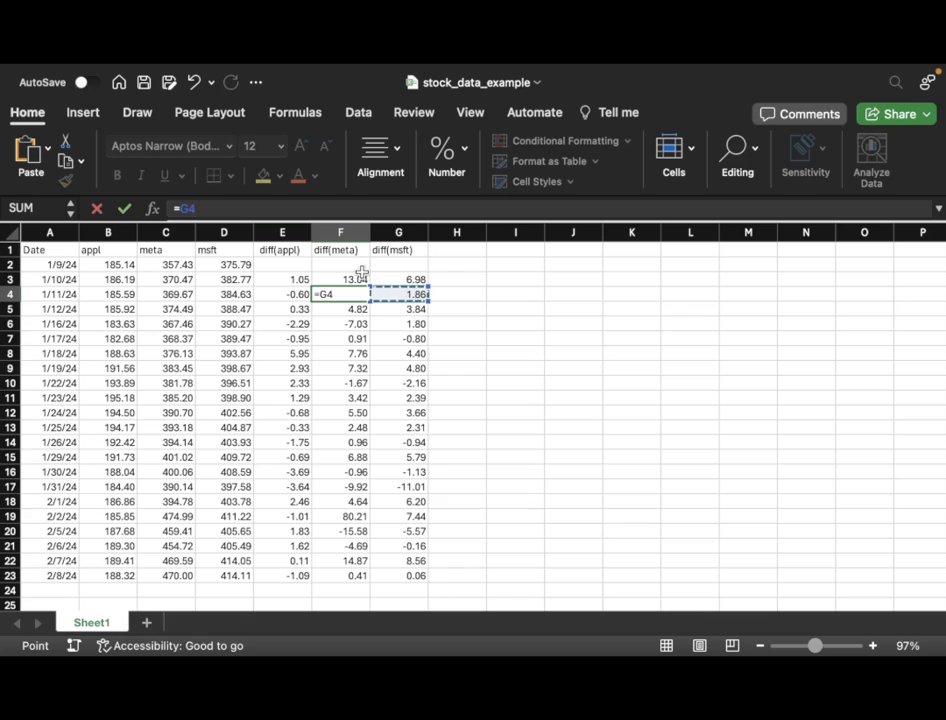
click(386, 335)
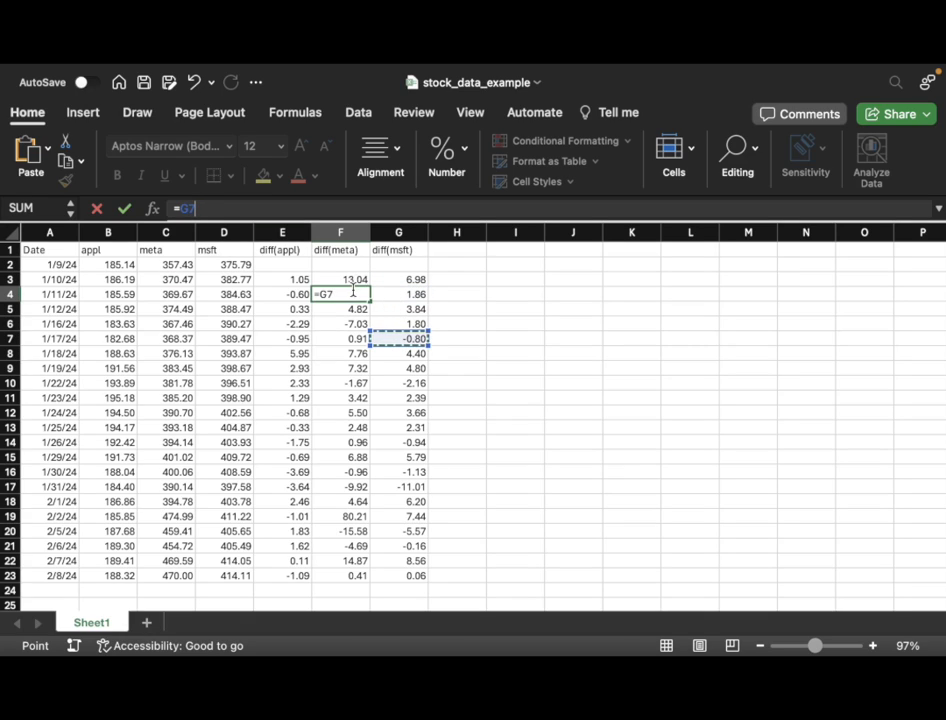
key(Escape)
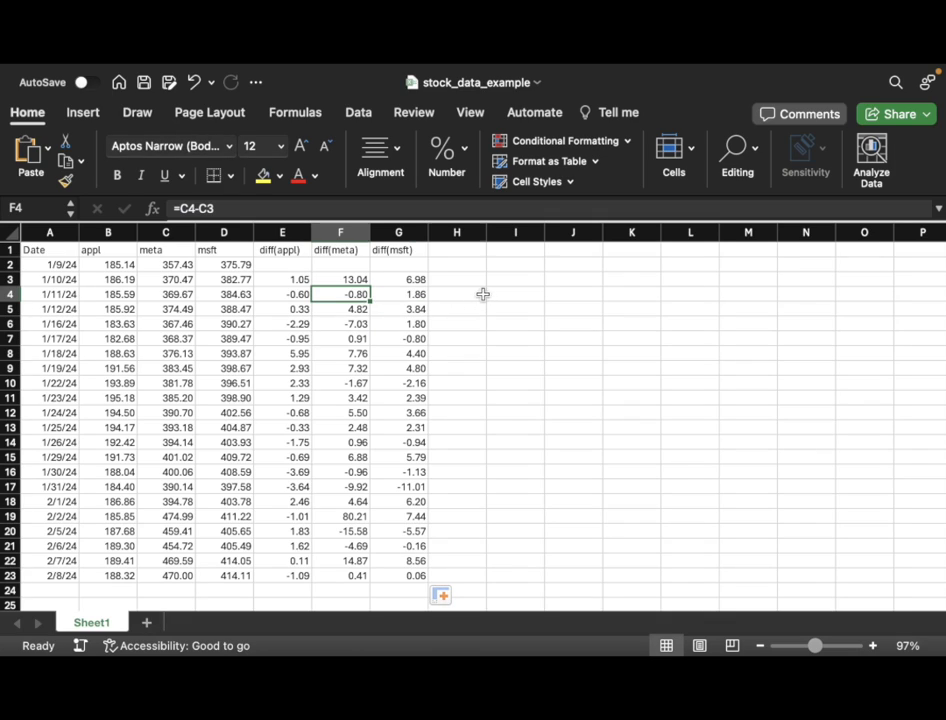
click(447, 291)
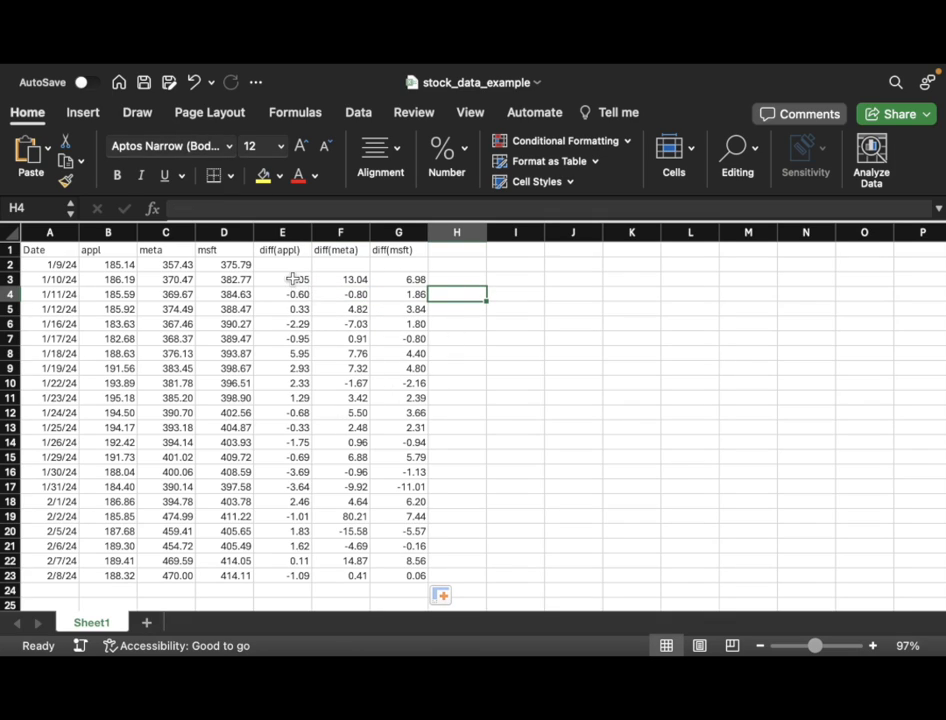
drag(287, 248, 413, 577)
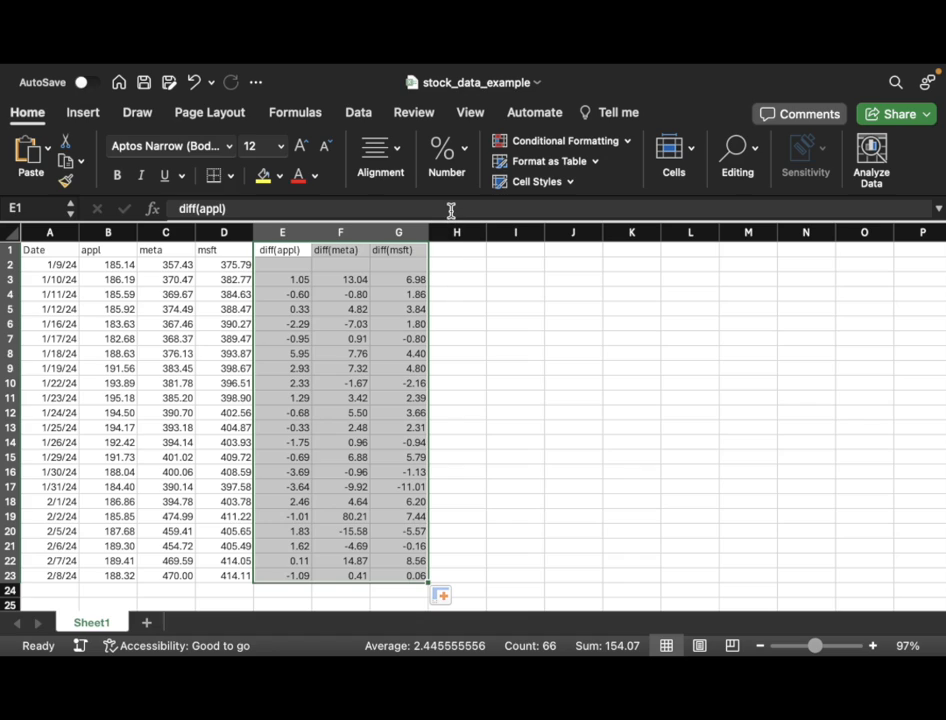
click(360, 113)
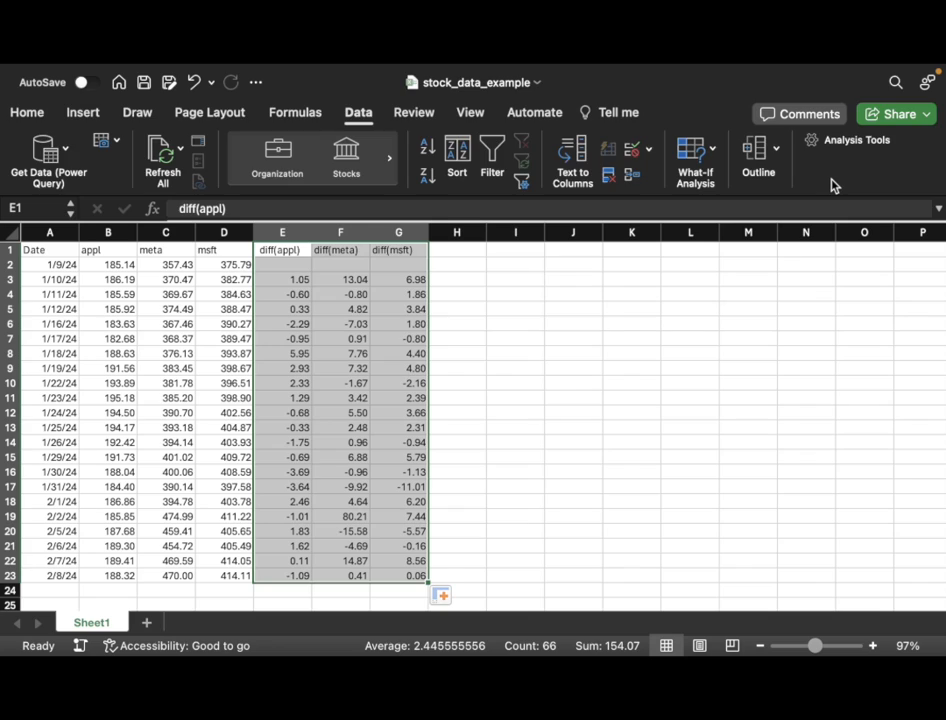
key(ctrl+minus)
click(446, 311)
click(845, 145)
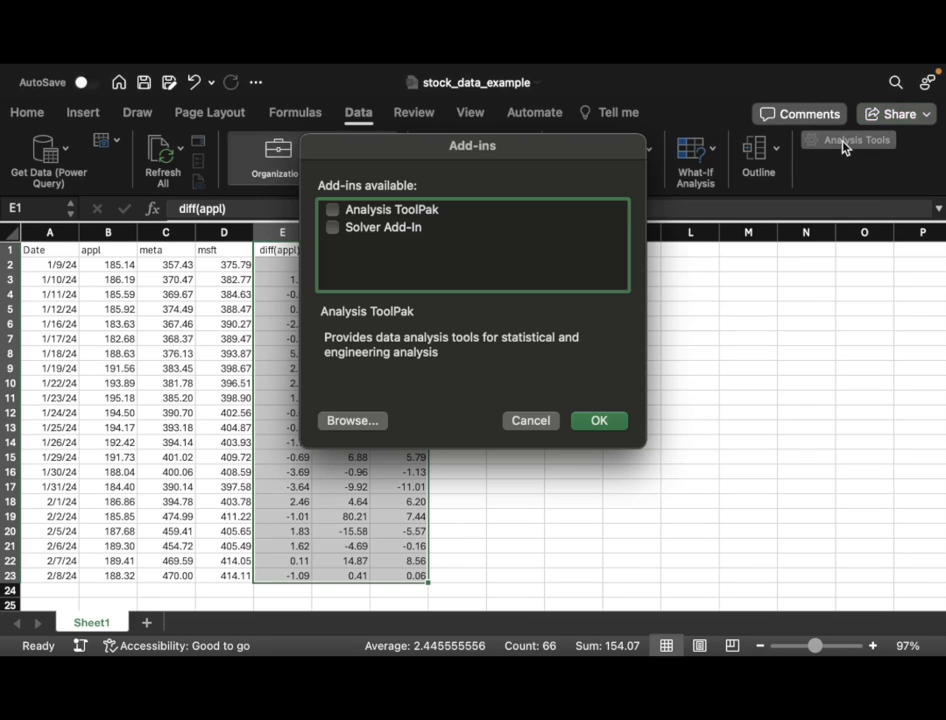
click(543, 421)
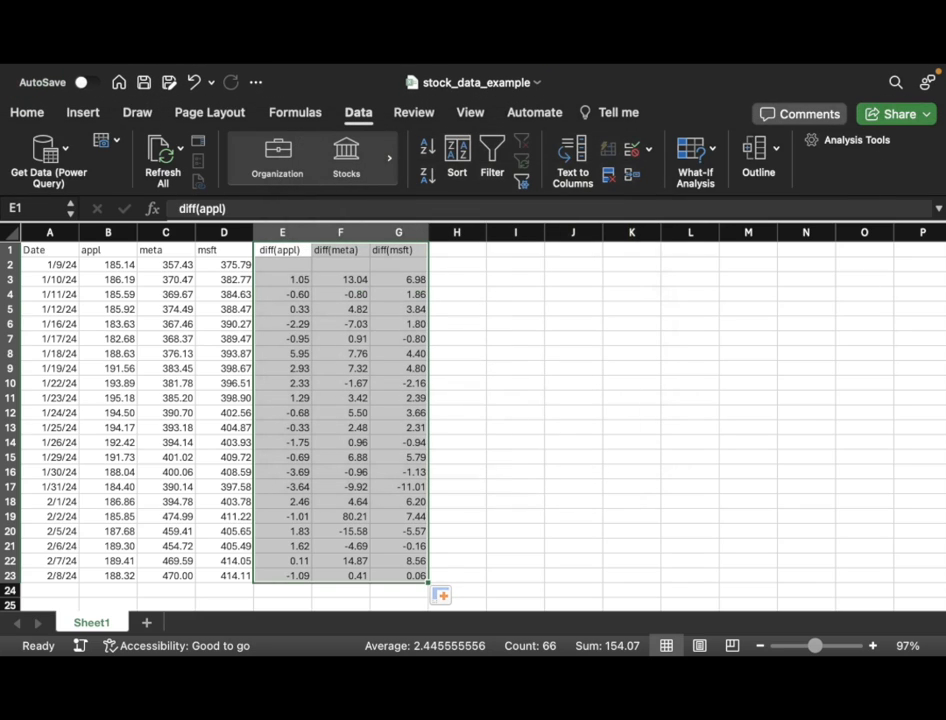
click(457, 158)
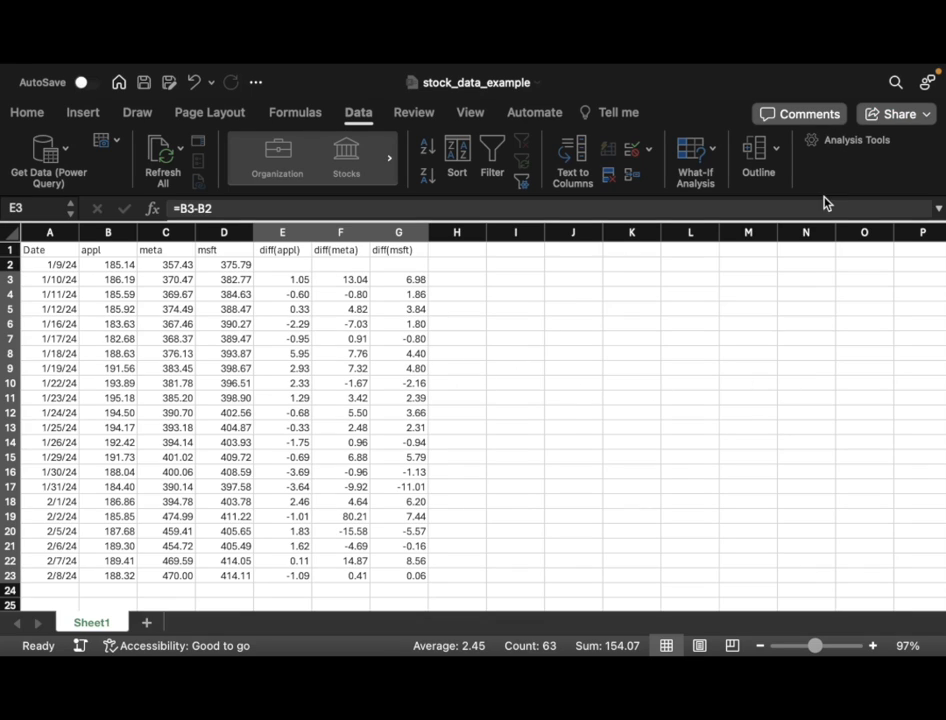
click(393, 294)
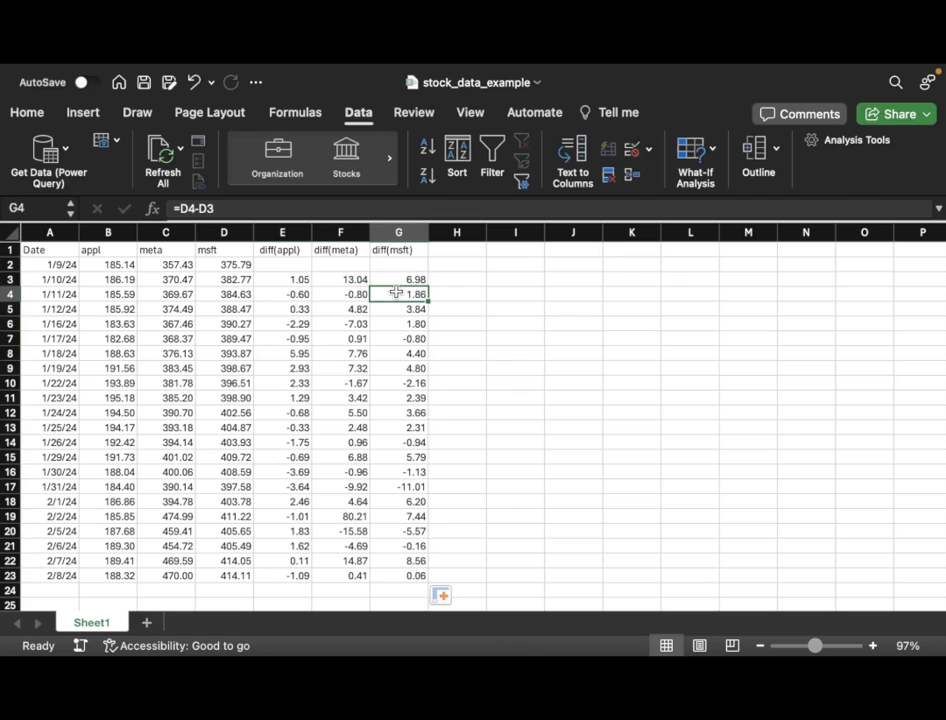
click(392, 264)
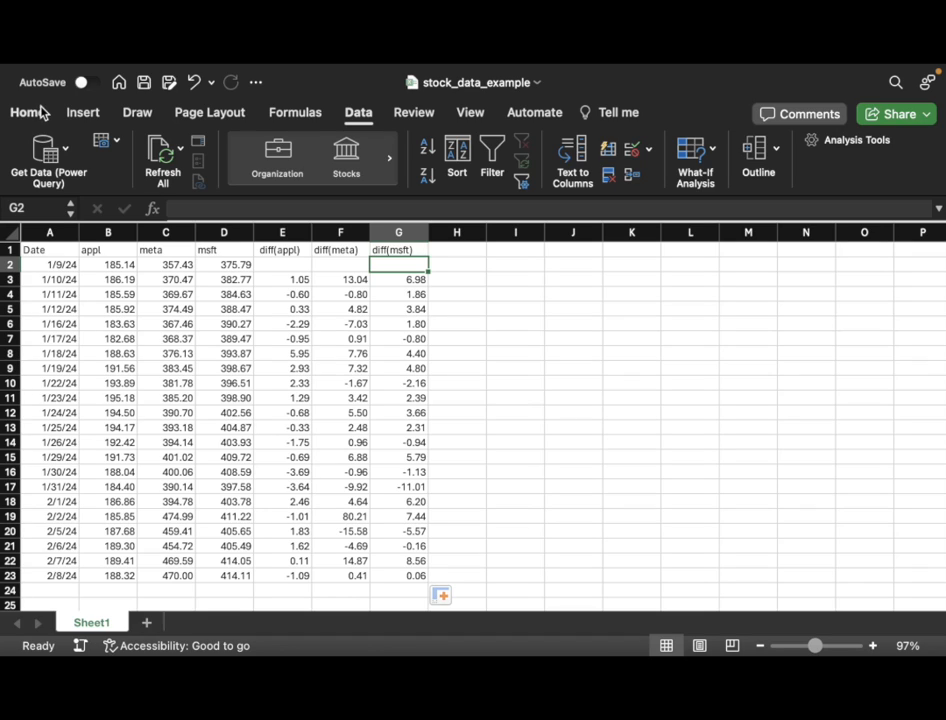
Enable the Analysis ToolPak and Solver Add-In from the Excel add-ins list
mouse_move(45, 70)
click(110, 75)
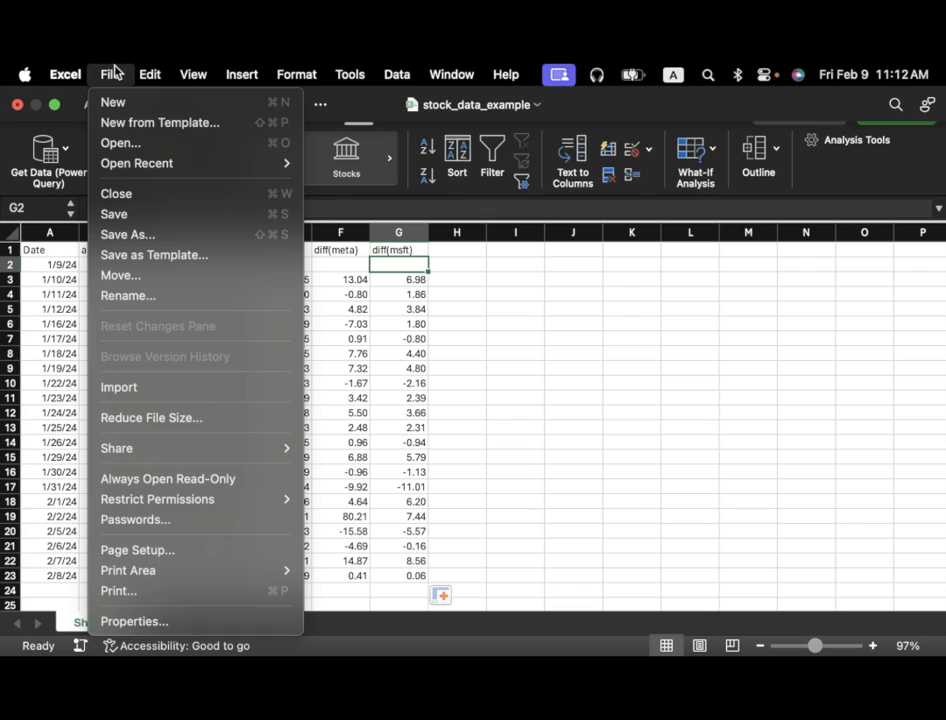
click(112, 74)
mouse_move(152, 72)
click(348, 74)
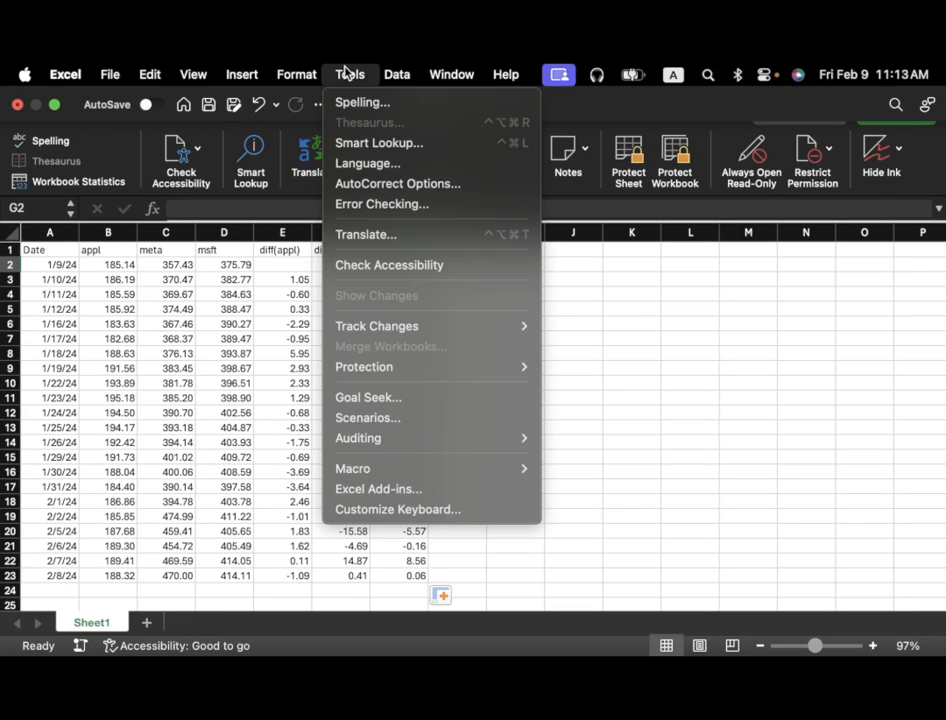
click(407, 489)
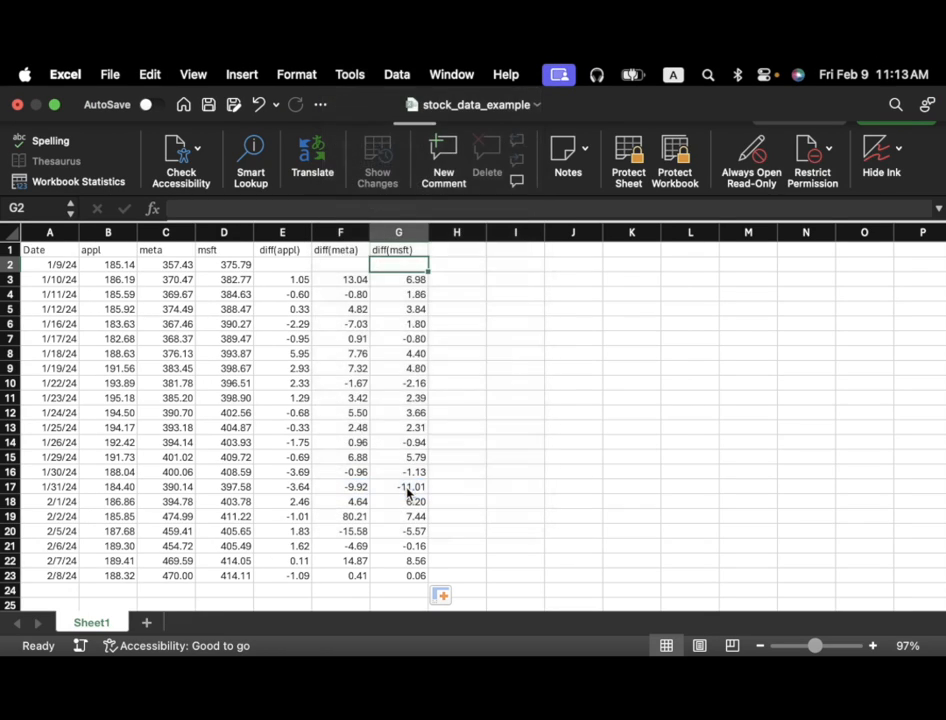
click(334, 210)
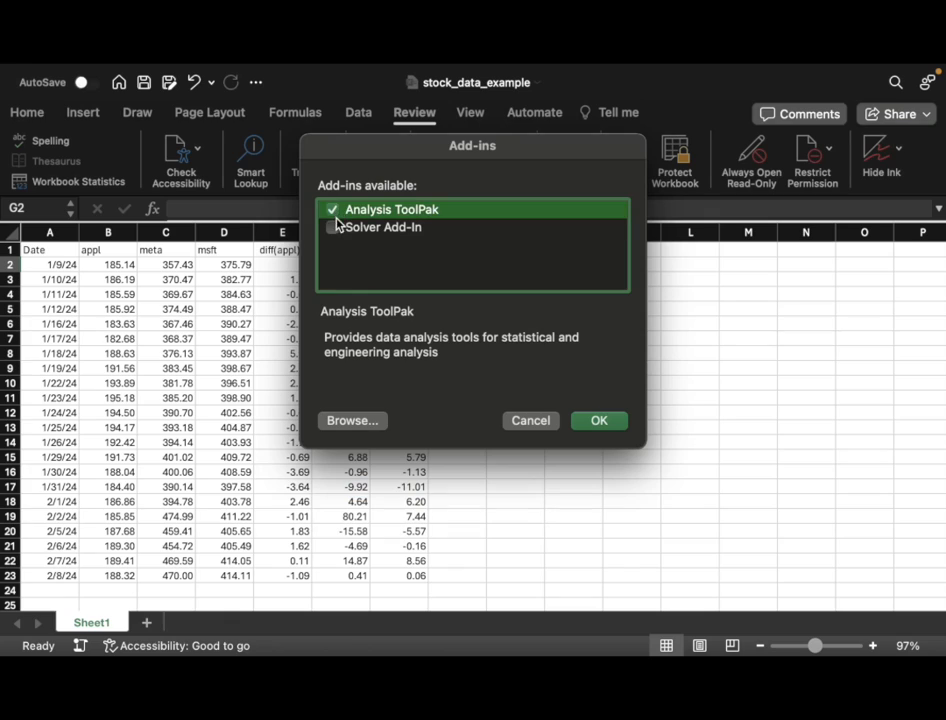
click(335, 227)
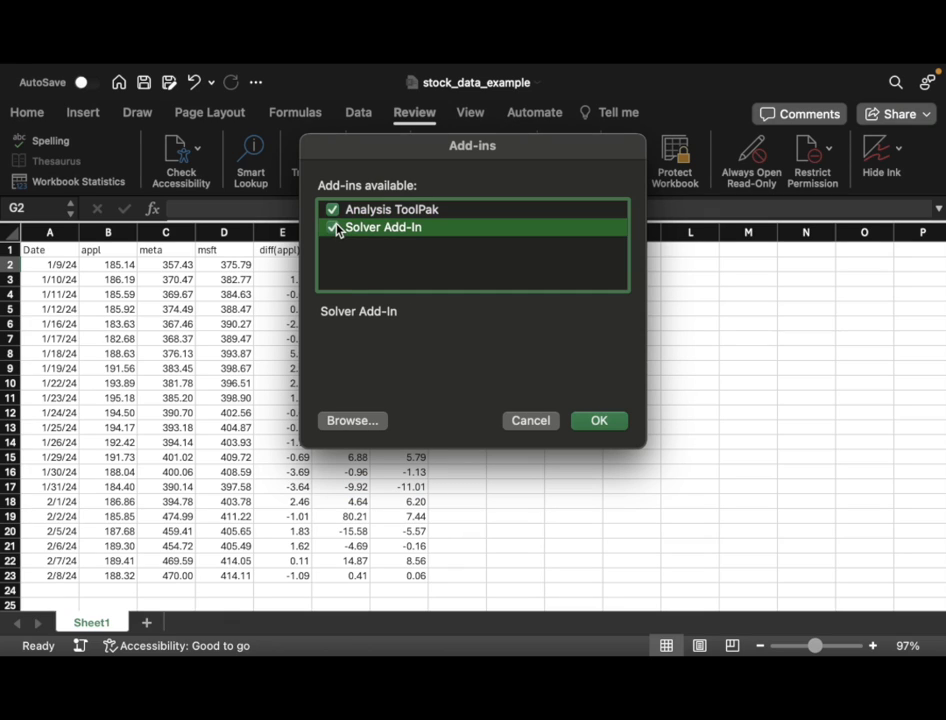
click(603, 422)
click(595, 425)
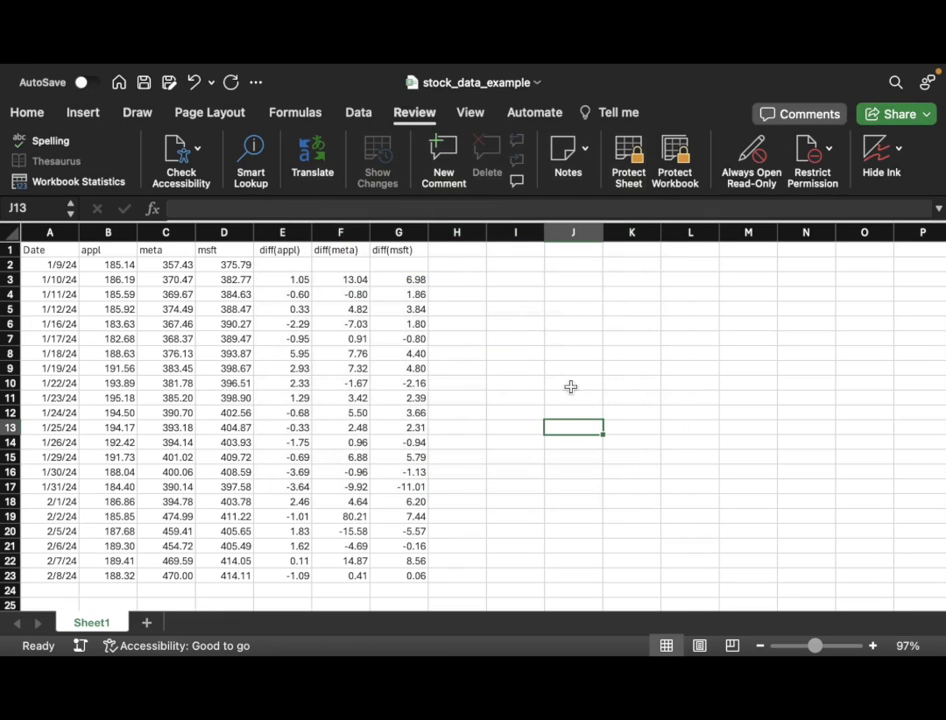
Select the three difference columns E1:G23 and start the Correlation tool from the Data Analysis tools
click(362, 114)
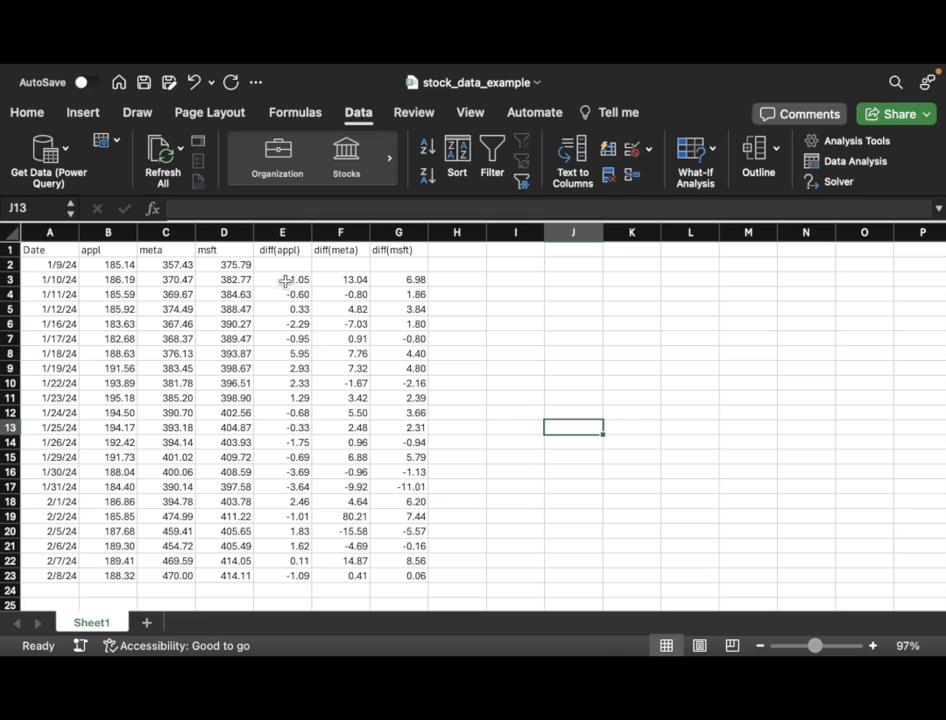
drag(282, 250, 405, 575)
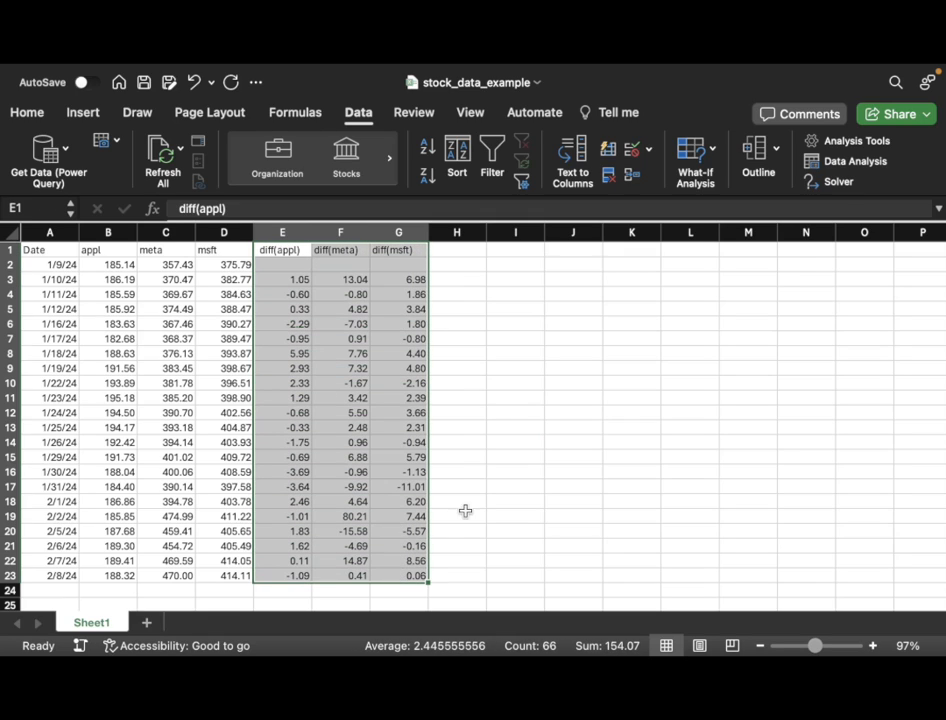
click(836, 163)
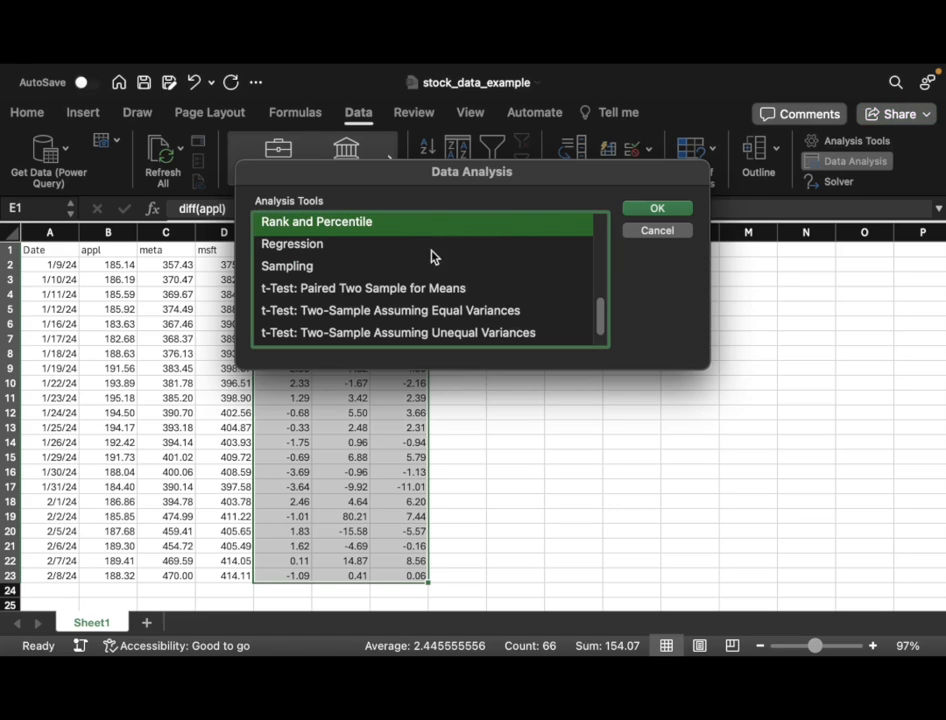
scroll(431, 257, up, 10)
click(333, 289)
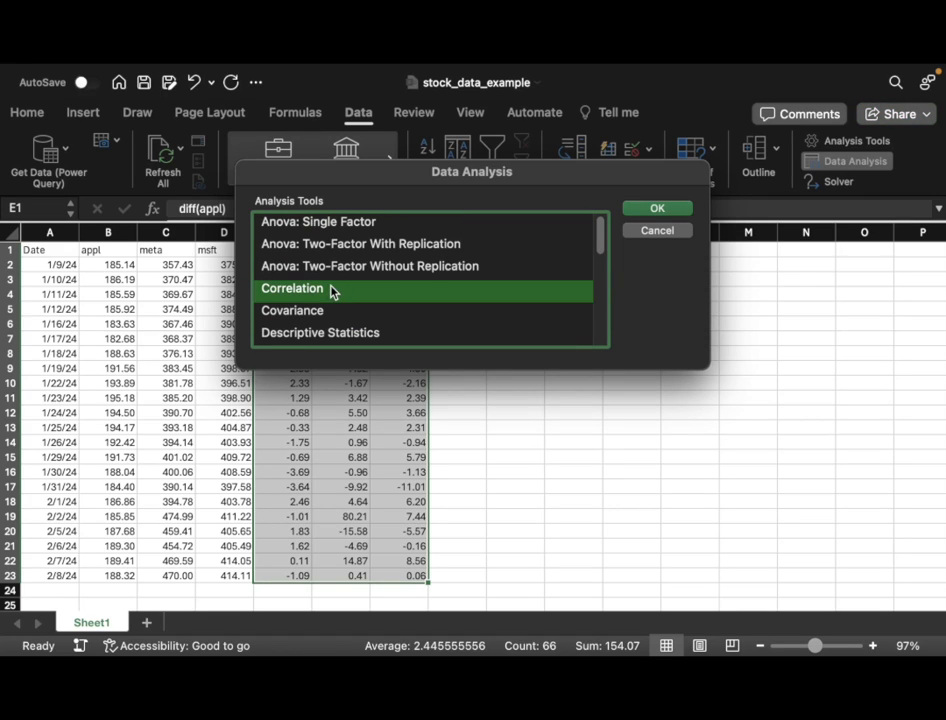
click(674, 211)
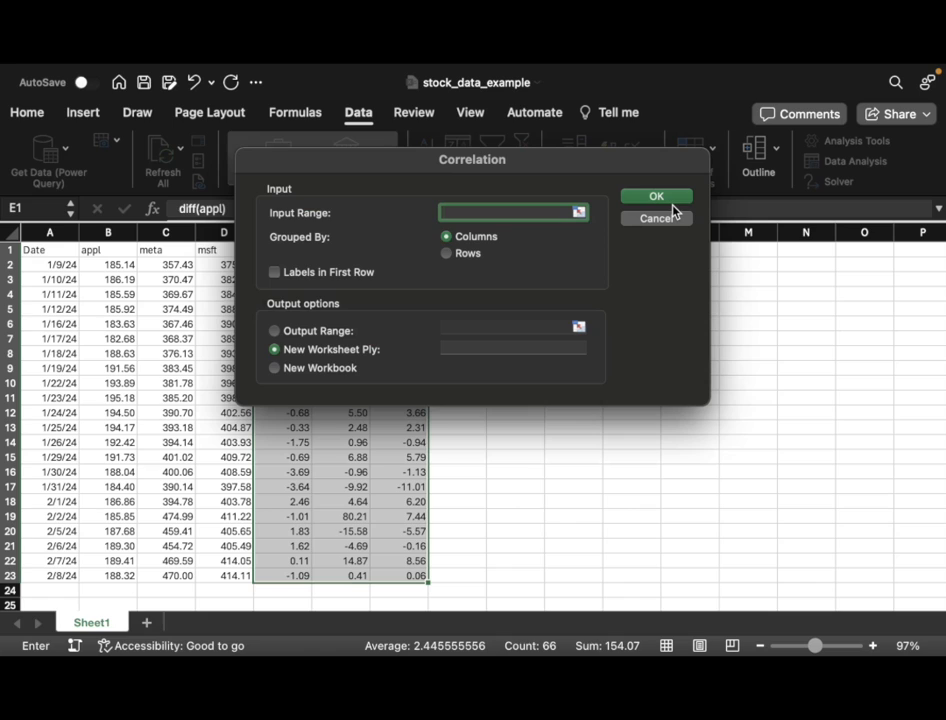
Run the correlation on input range $E$1:$G$23, grouped by columns with labels in the first row, output to a new worksheet
drag(566, 167, 847, 190)
drag(283, 250, 416, 577)
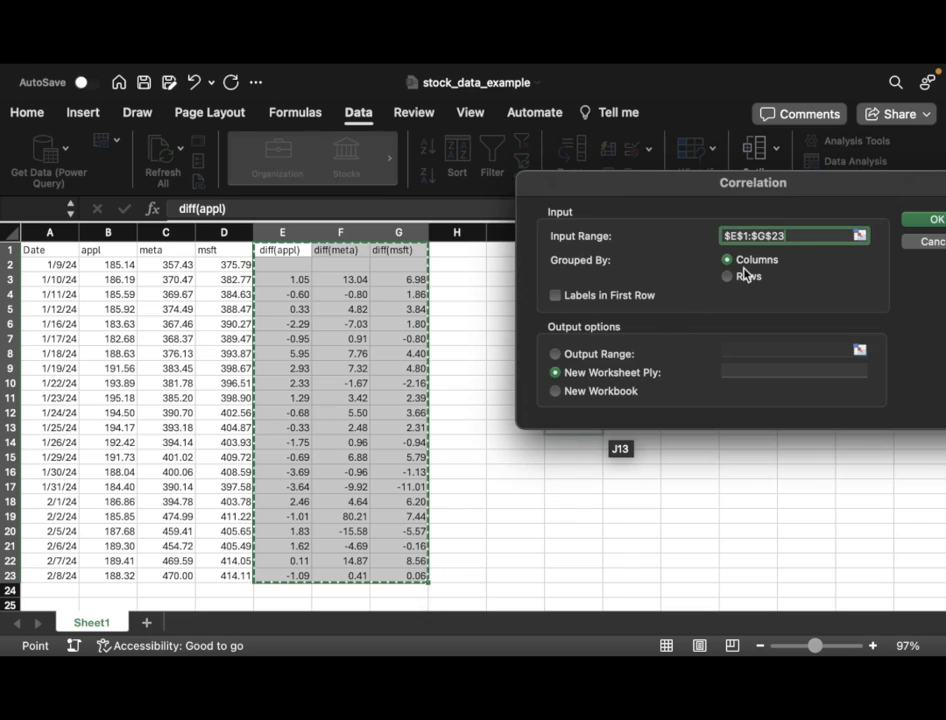
click(555, 295)
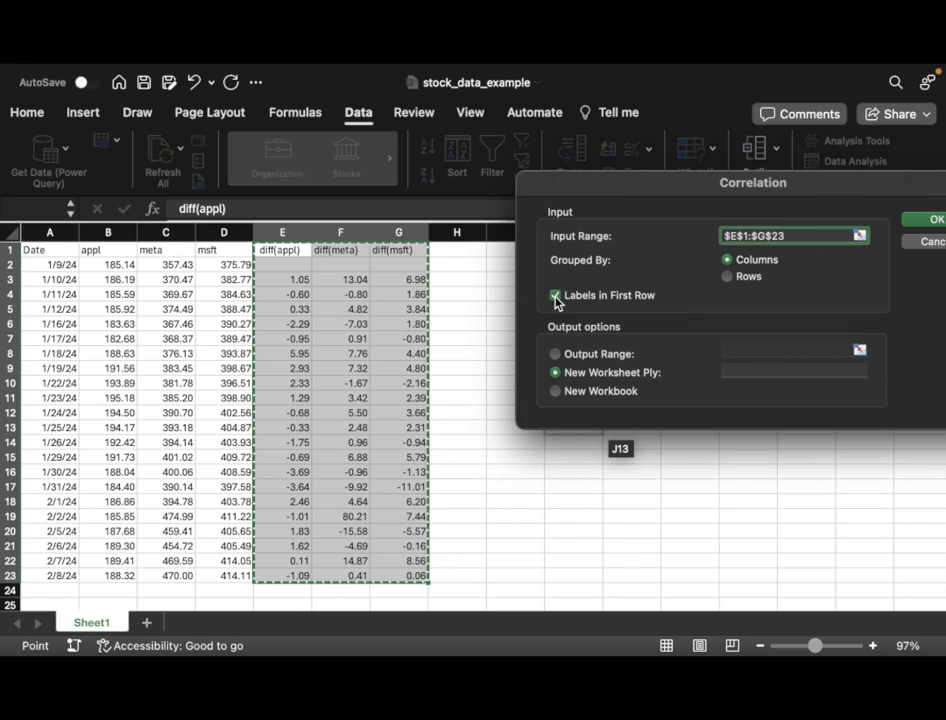
drag(640, 186, 594, 187)
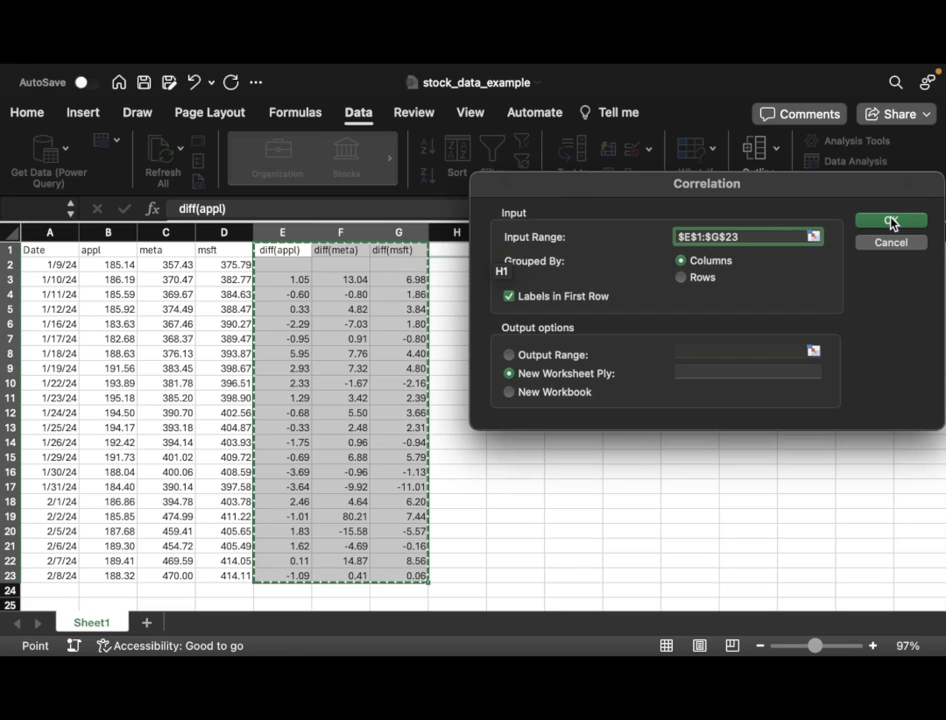
click(509, 393)
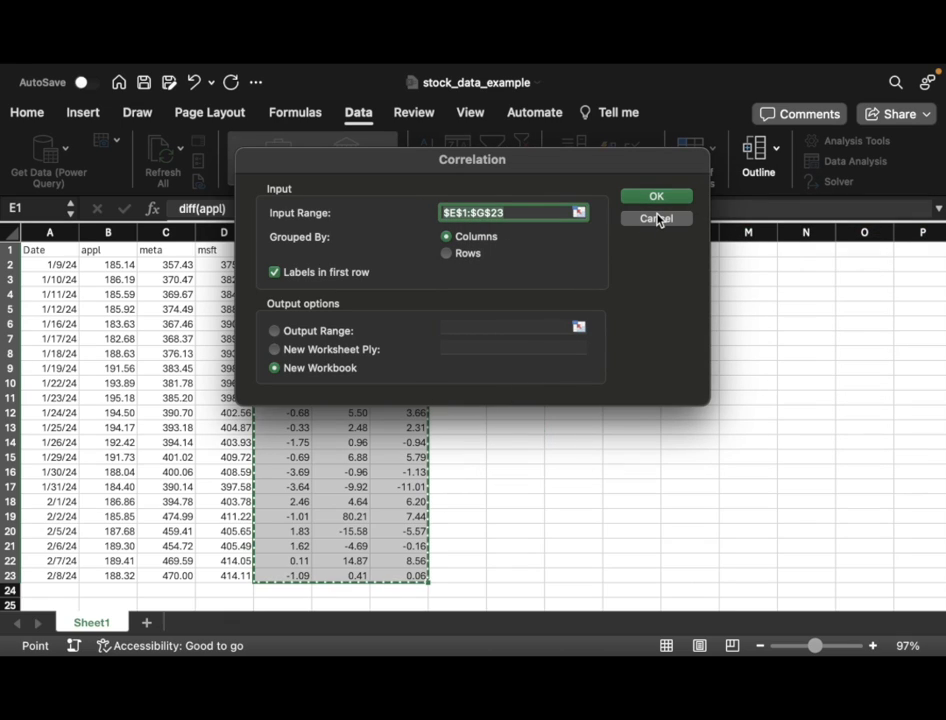
click(276, 351)
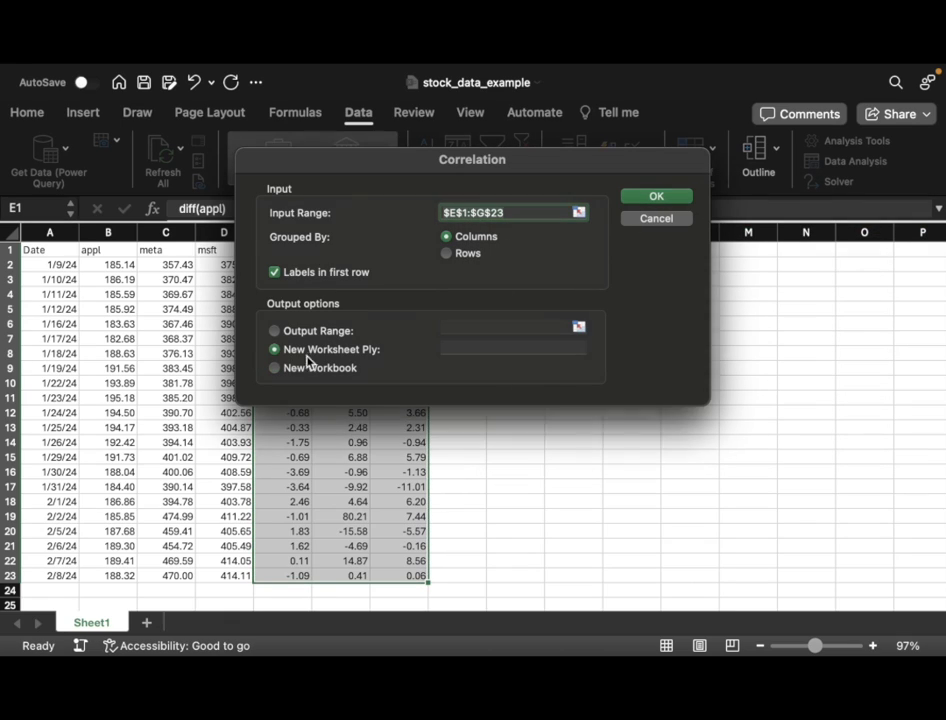
click(684, 199)
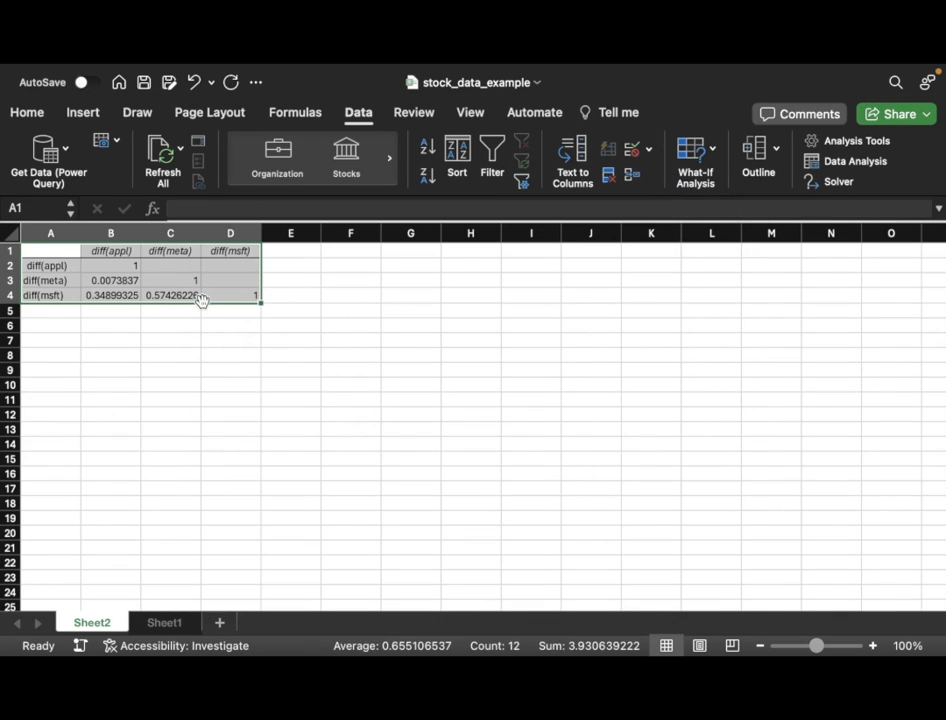
Select the correlation coefficients in B2:D4 of the new sheet to examine them
click(227, 292)
drag(122, 262, 244, 294)
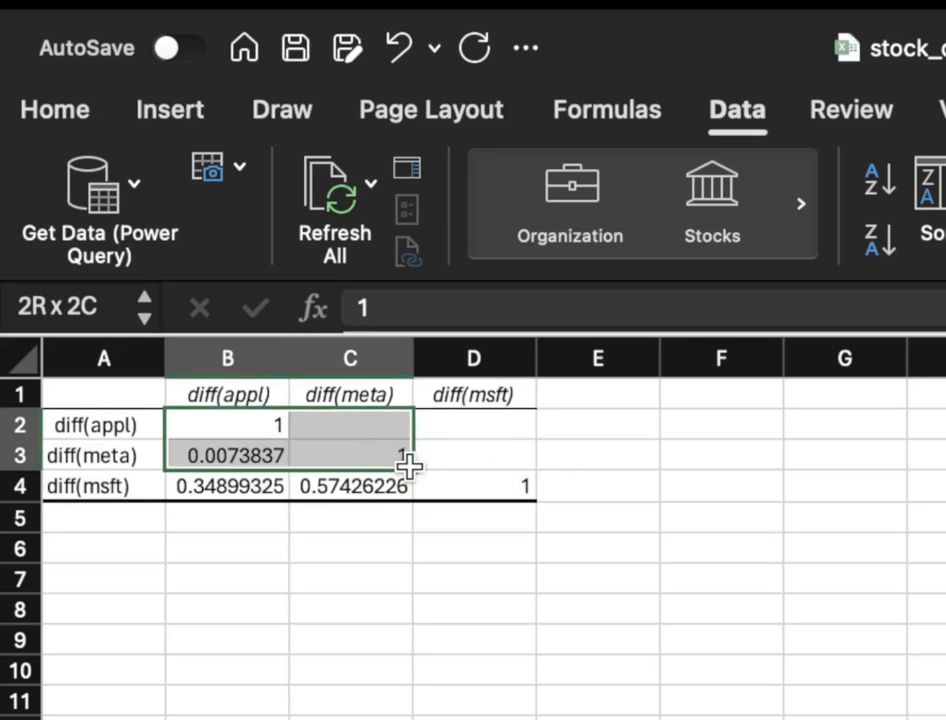
drag(503, 484, 503, 484)
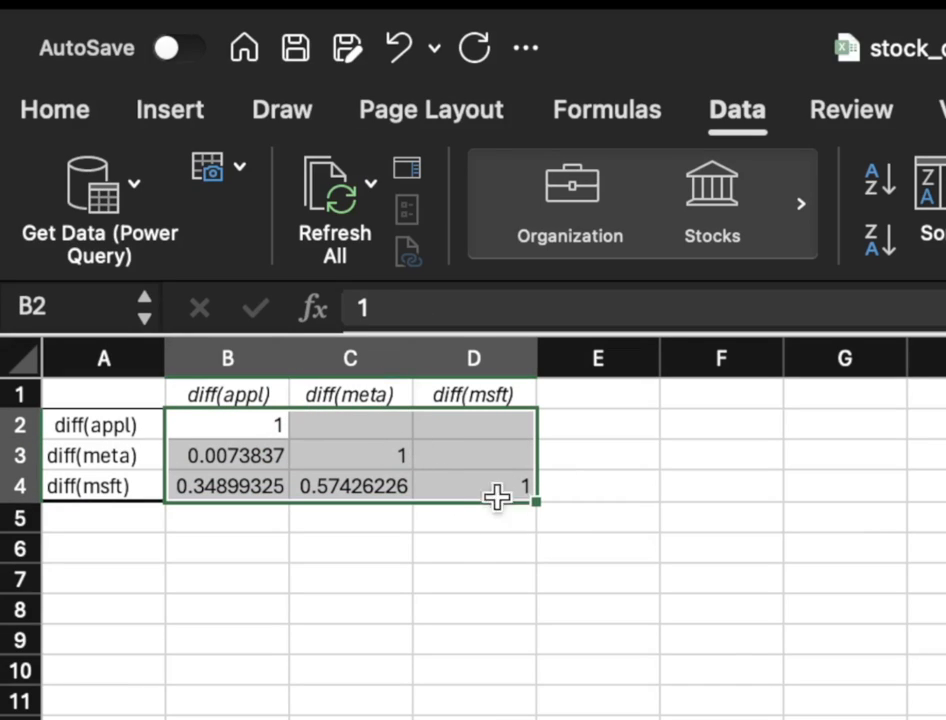
Examine the matrix diagonal by matching the diff(appl) and diff(meta) row labels with their column headers and the self-correlation cells B2 and C3
click(131, 424)
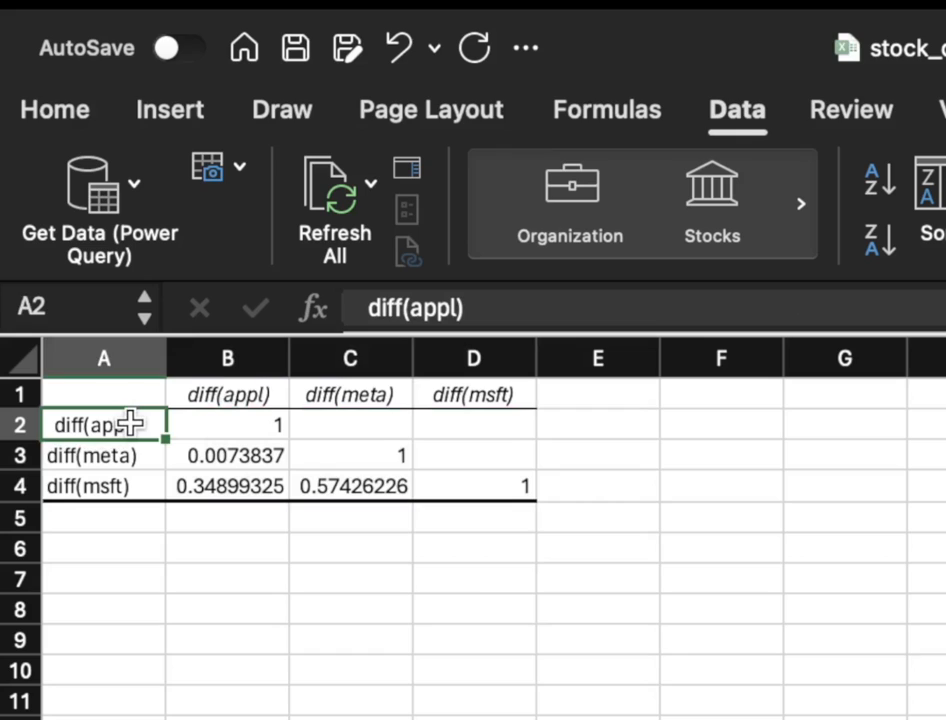
click(262, 384)
click(268, 418)
click(364, 397)
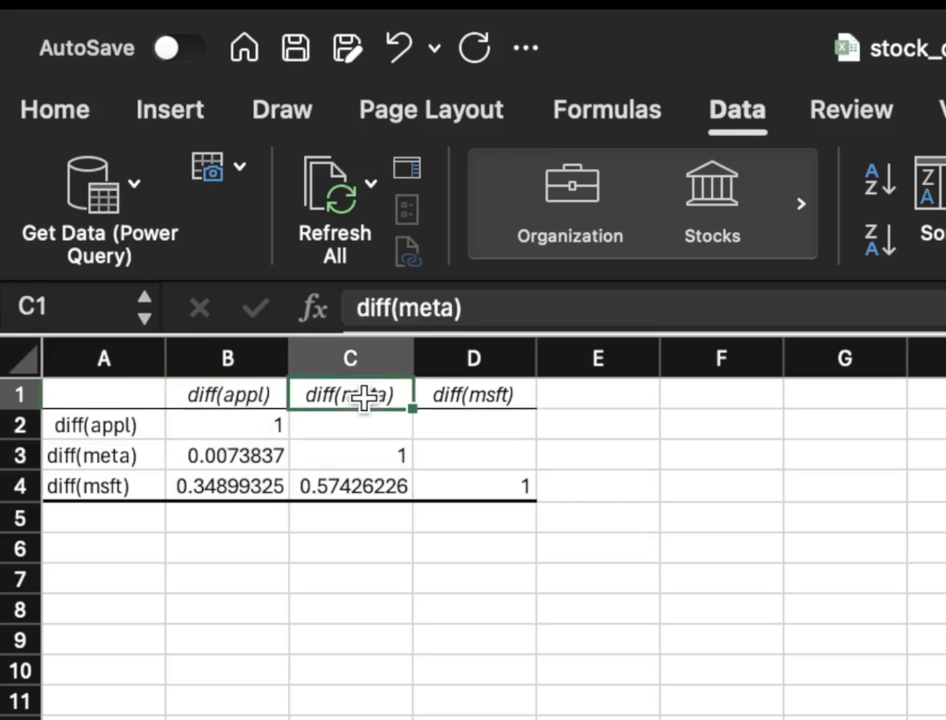
click(125, 455)
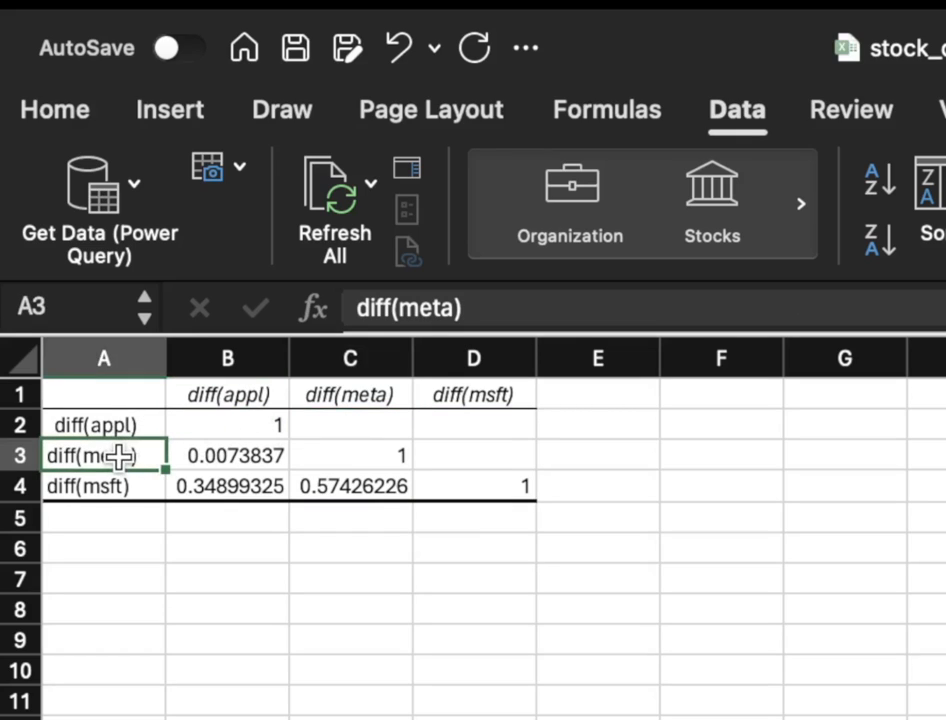
click(362, 453)
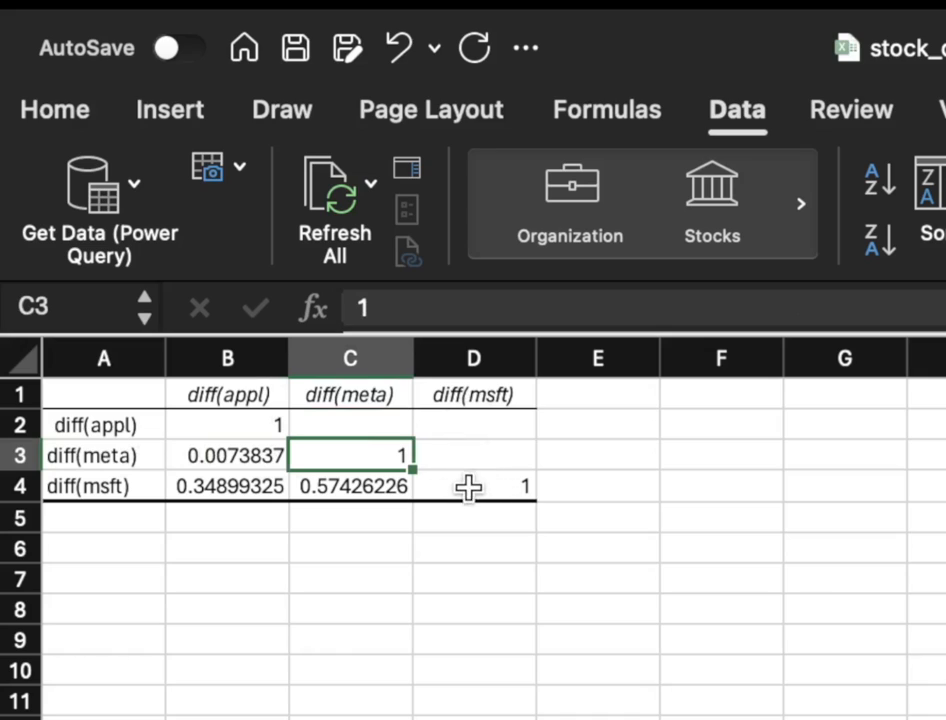
Examine the off-diagonal correlation coefficients between the three differenced series in cells B3, B4 and C4
click(232, 452)
click(232, 490)
click(348, 484)
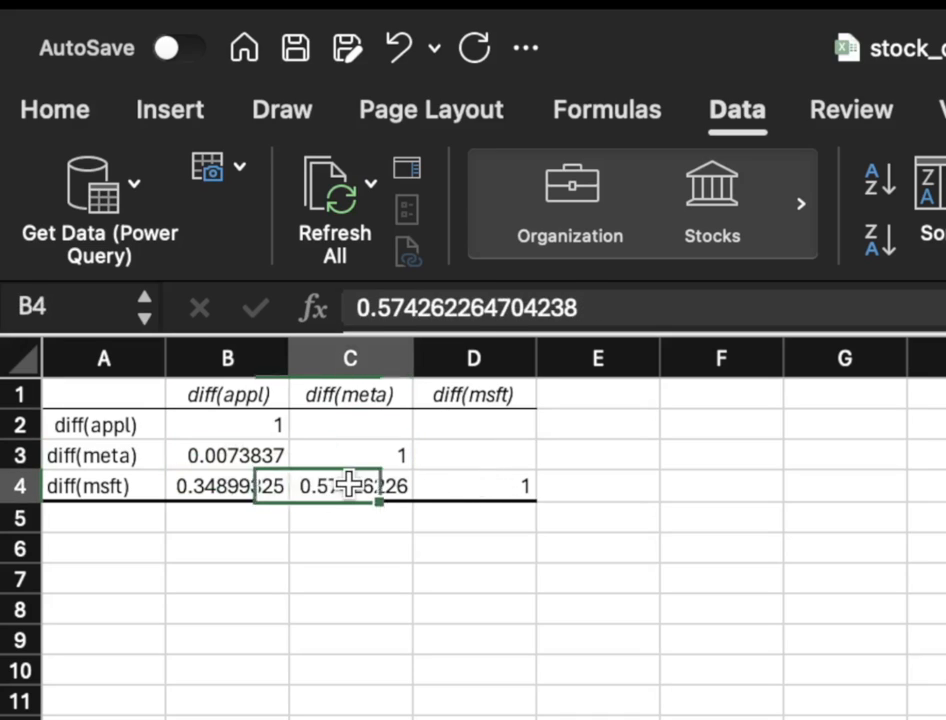
click(233, 480)
click(228, 454)
click(228, 486)
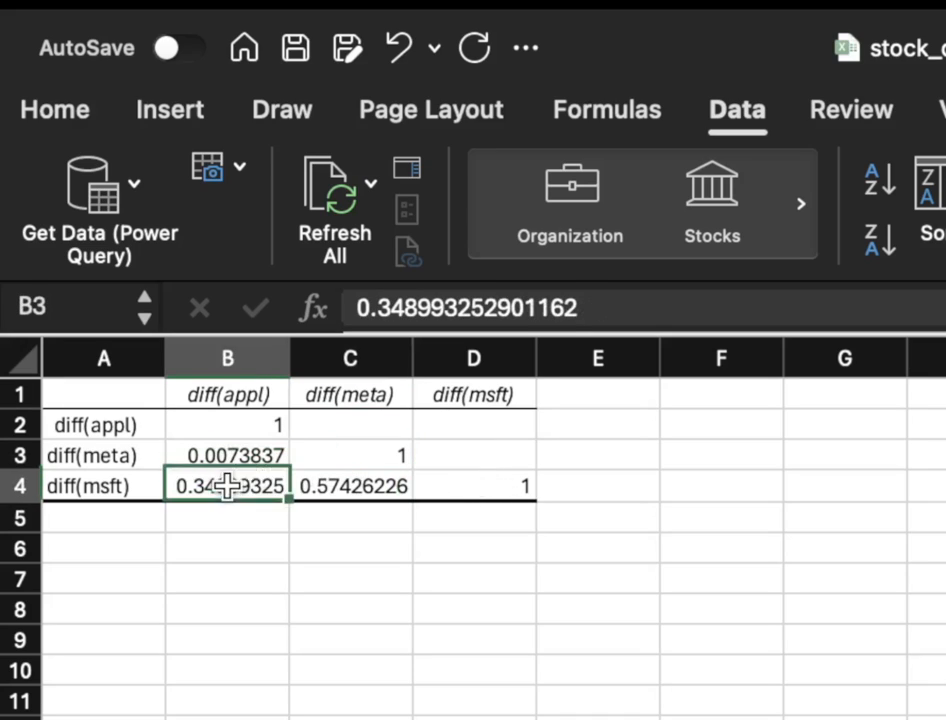
click(330, 490)
click(238, 484)
click(228, 454)
click(246, 487)
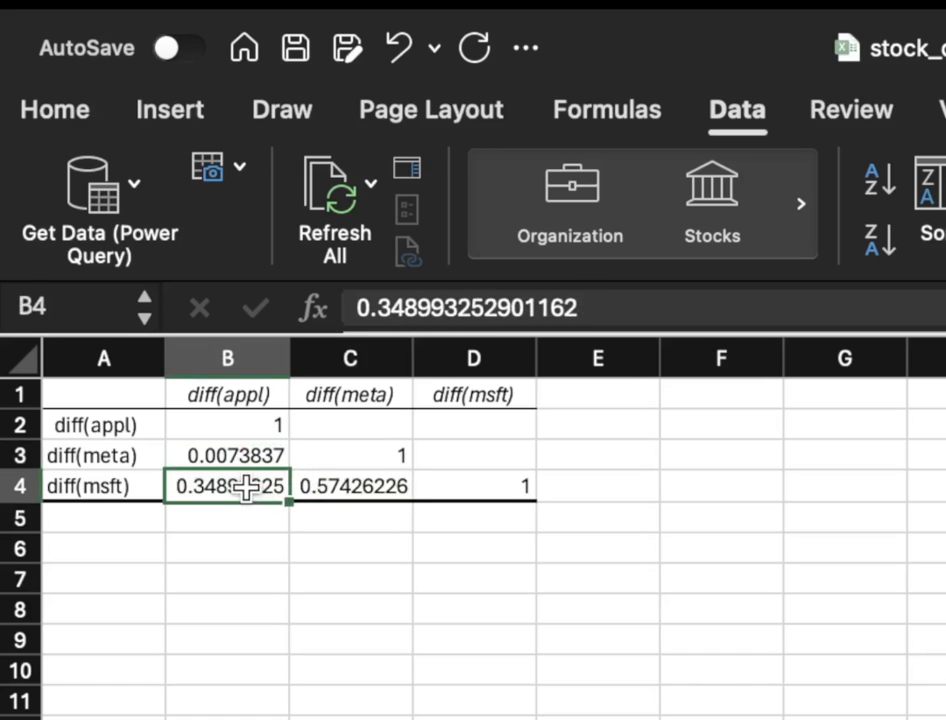
click(334, 490)
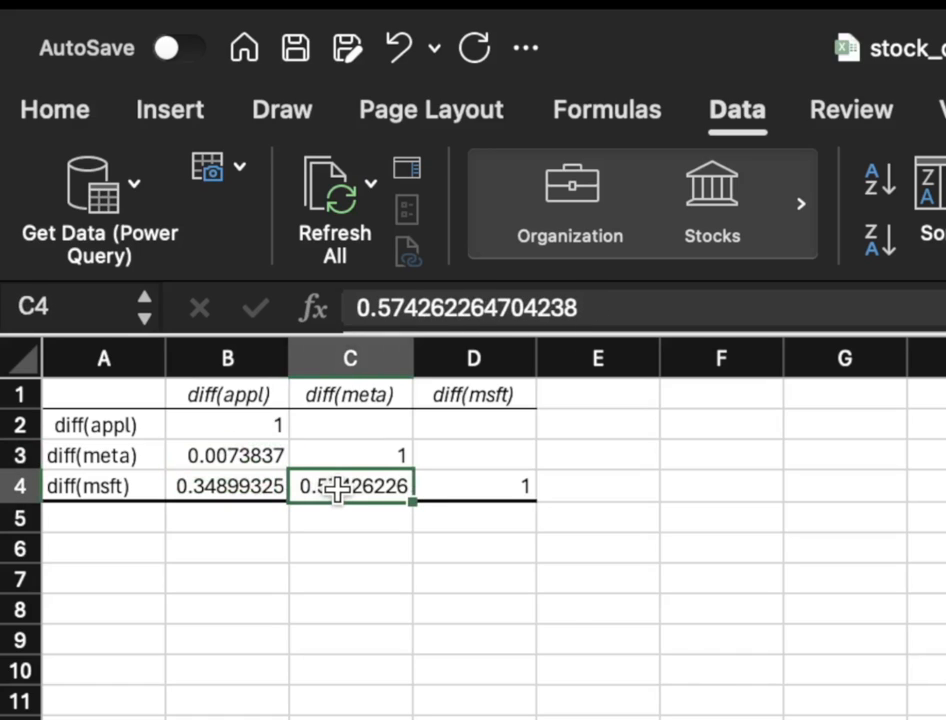